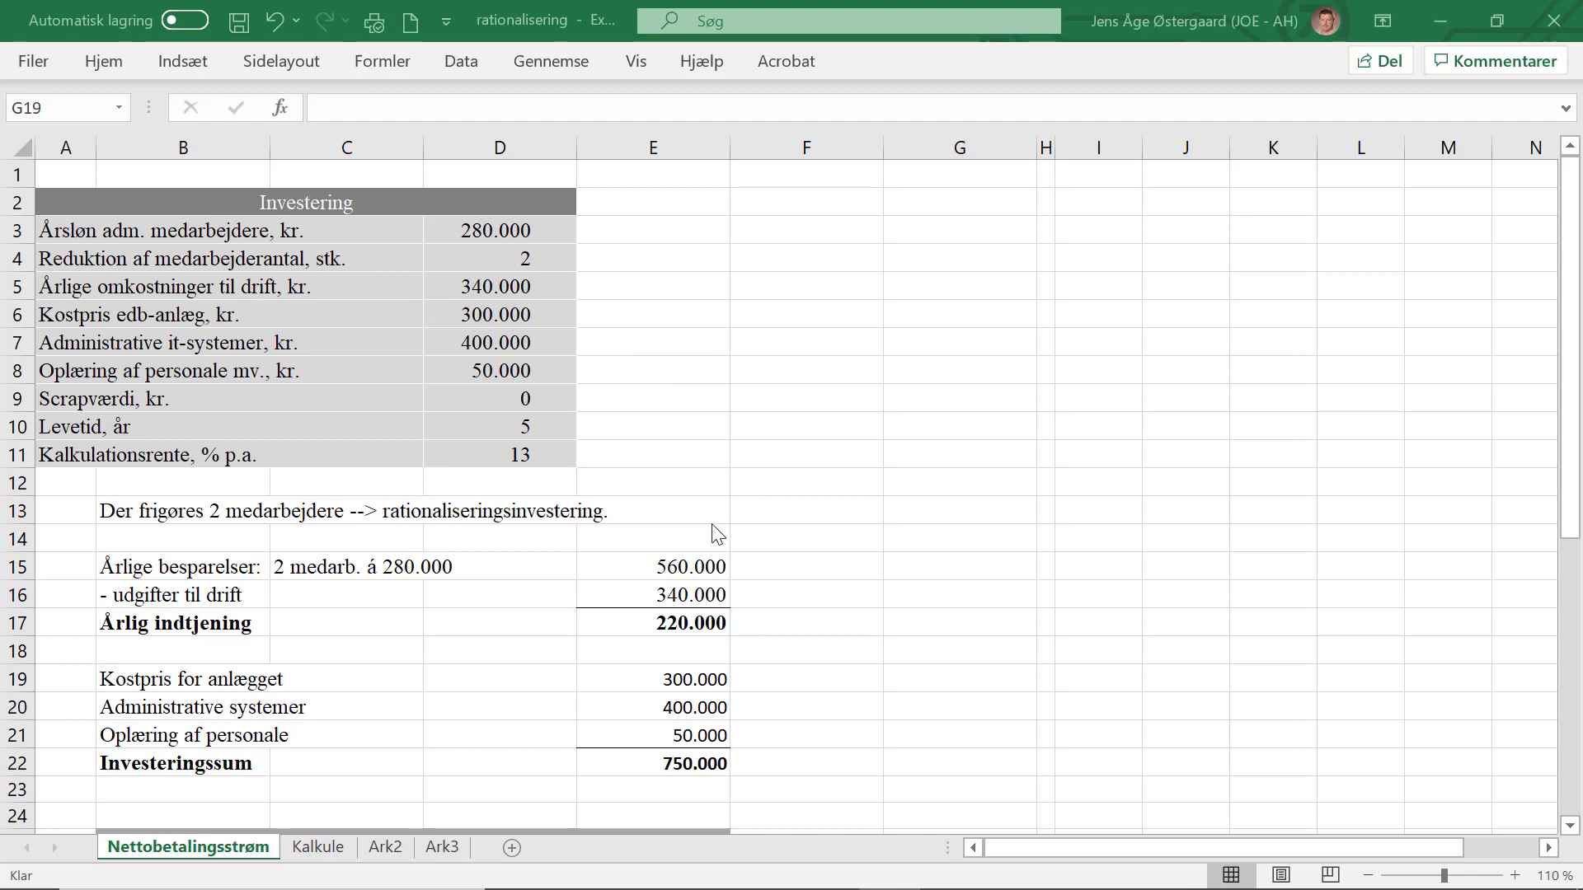
Review how the annual earnings (Årlig indtjening) in E17 follow from the yearly savings in E15 and the operating costs
click(684, 571)
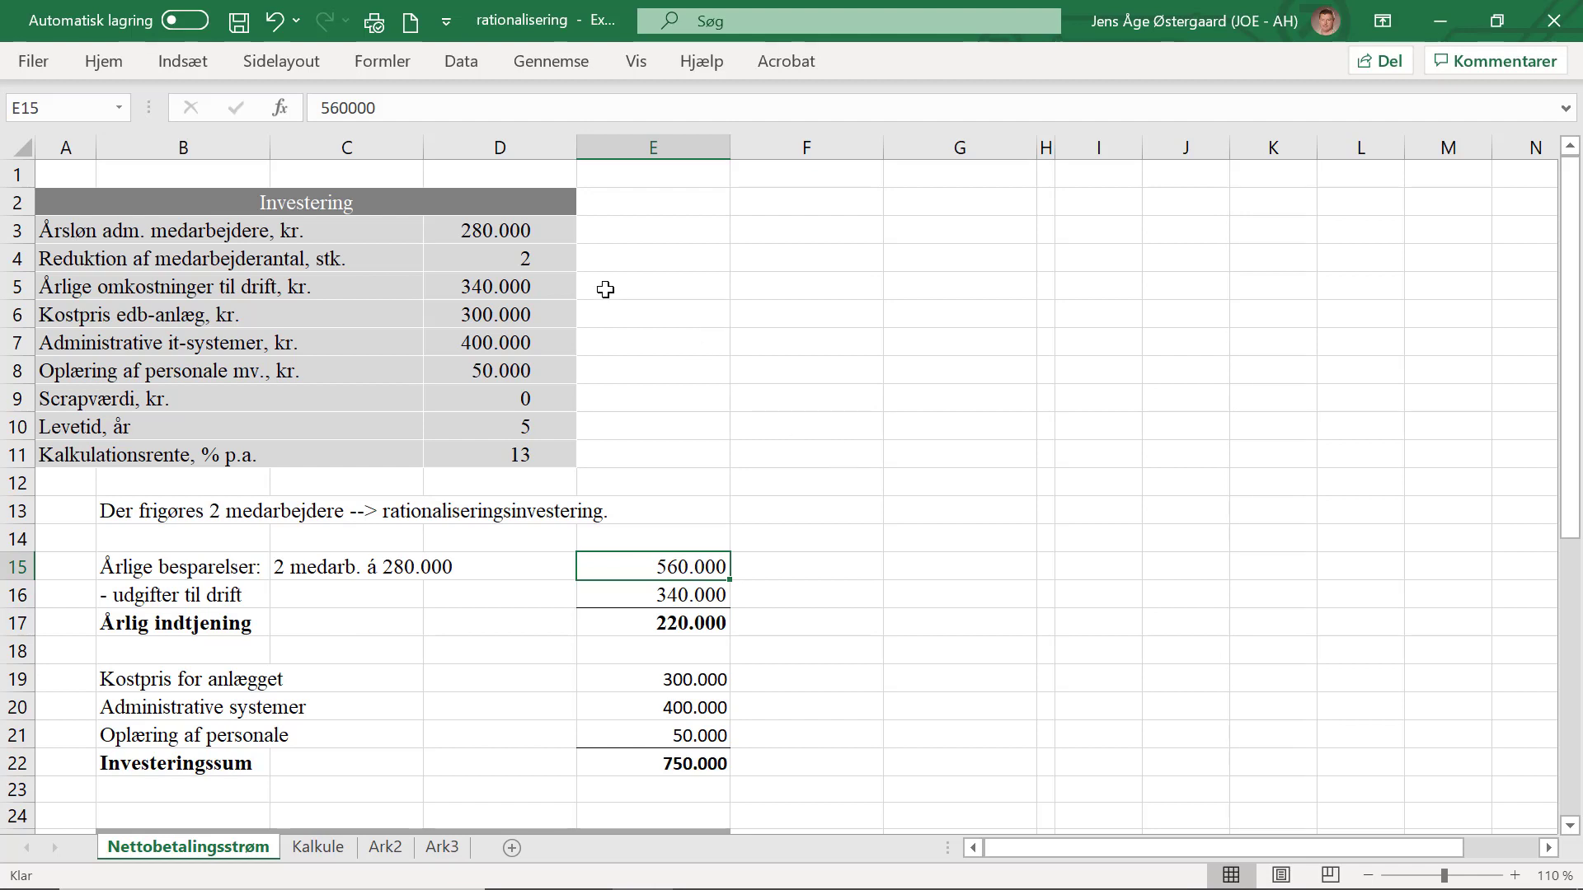
click(540, 289)
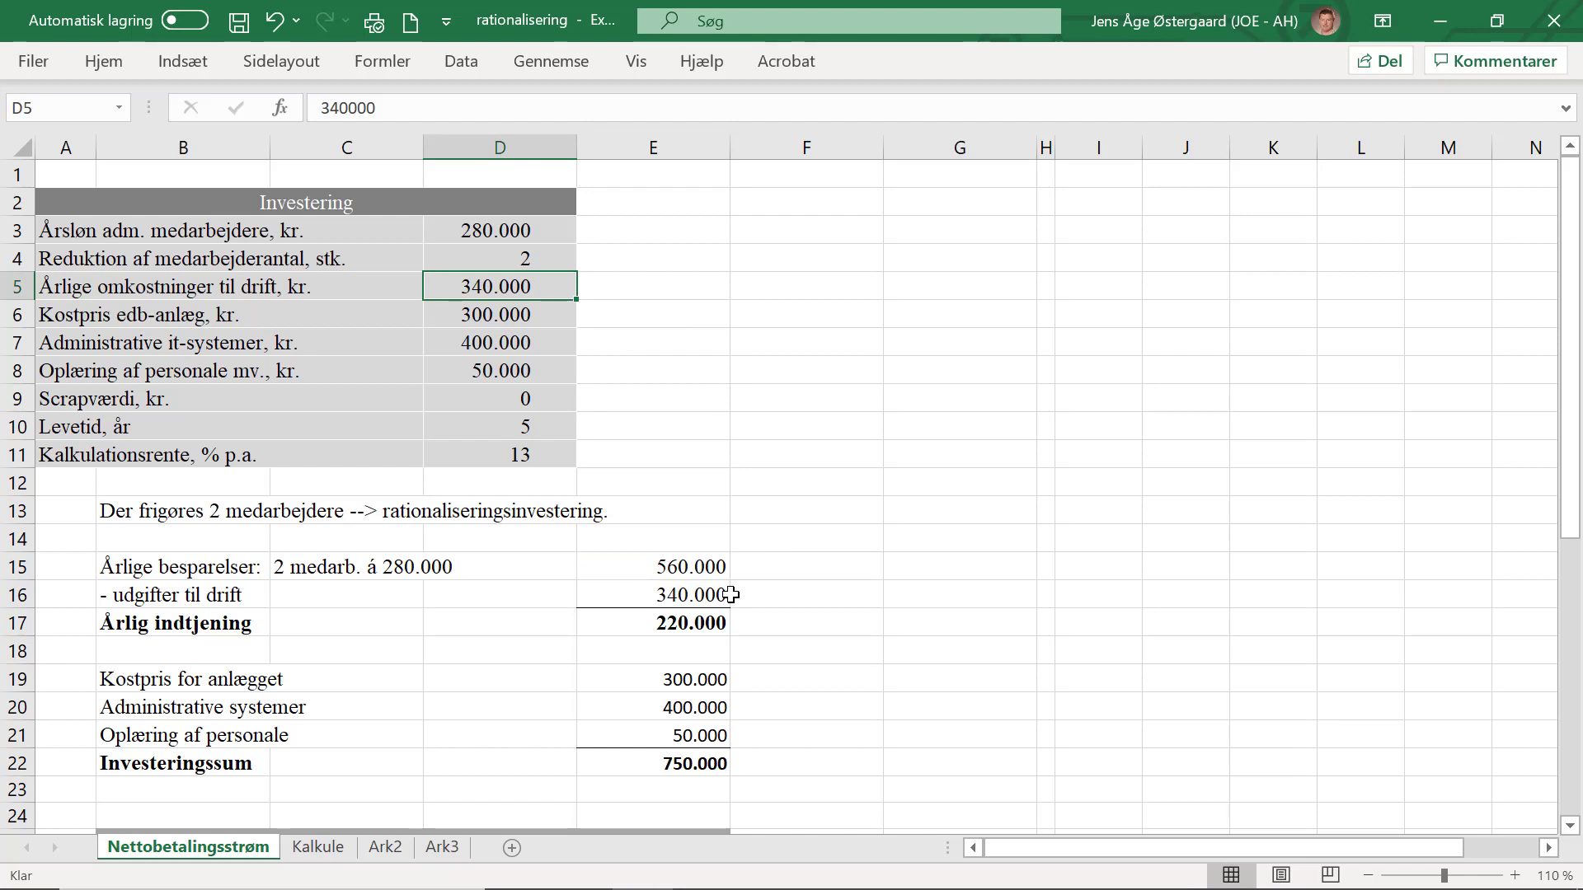
click(711, 624)
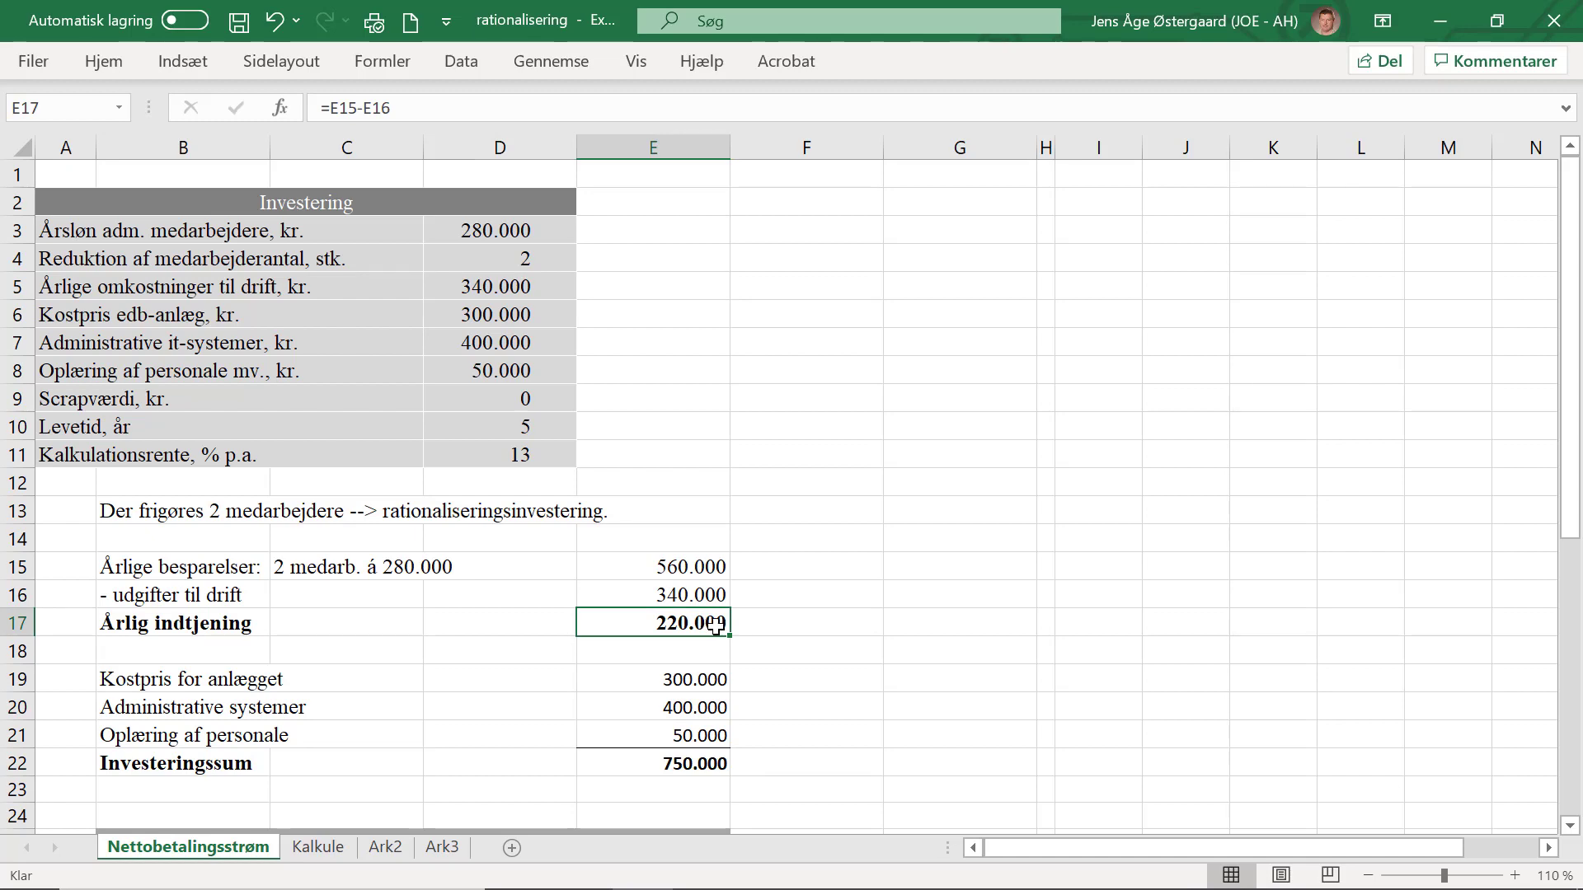
scroll(715, 627, down, 4)
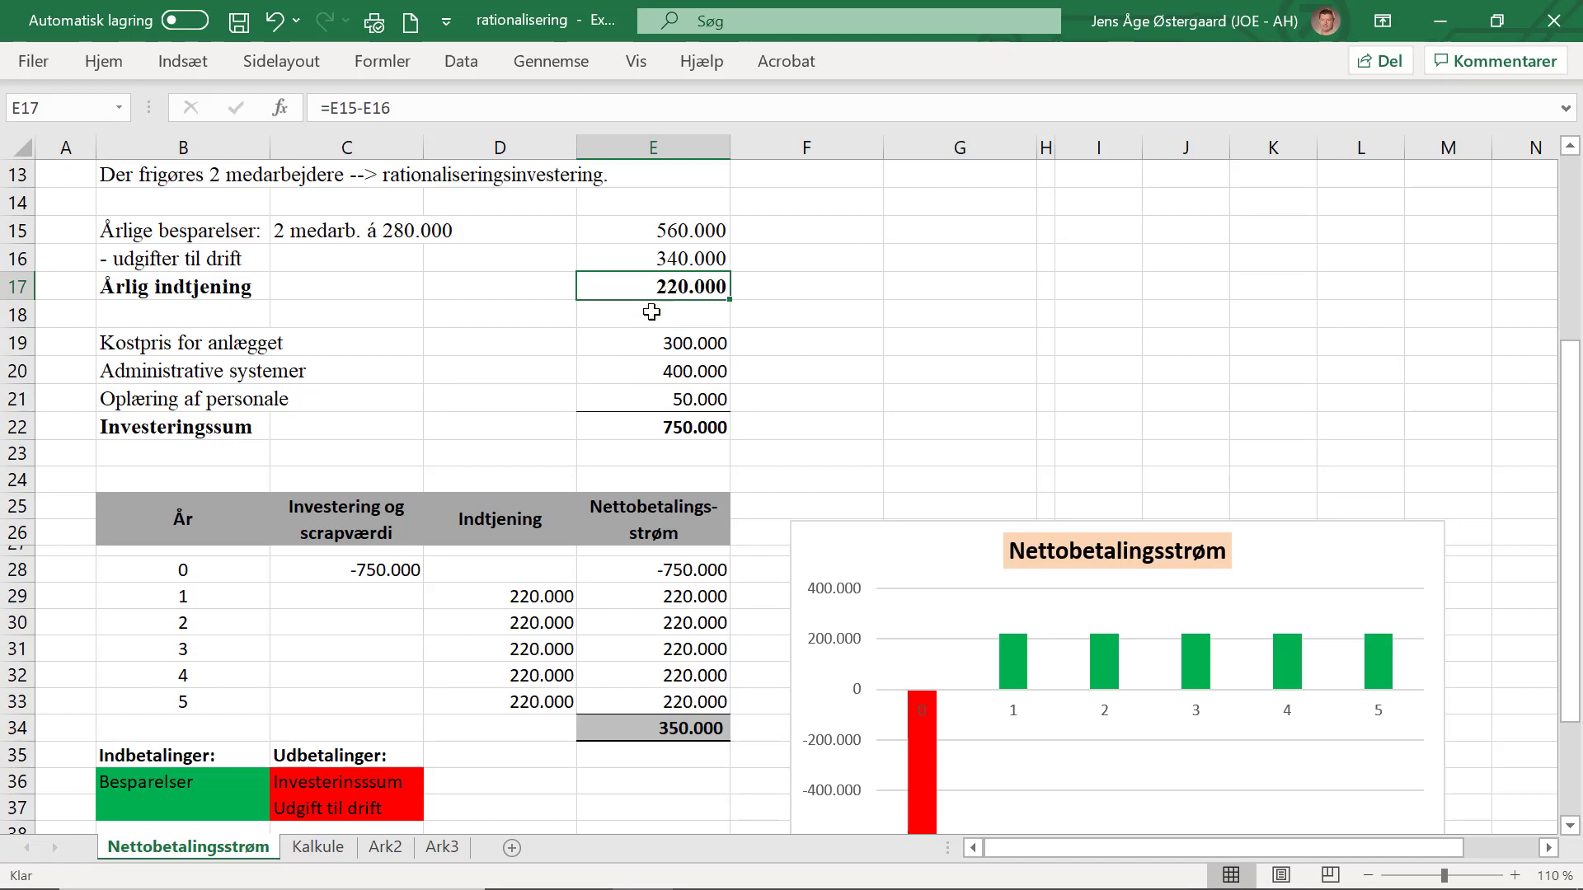
scroll(539, 586, up, 3)
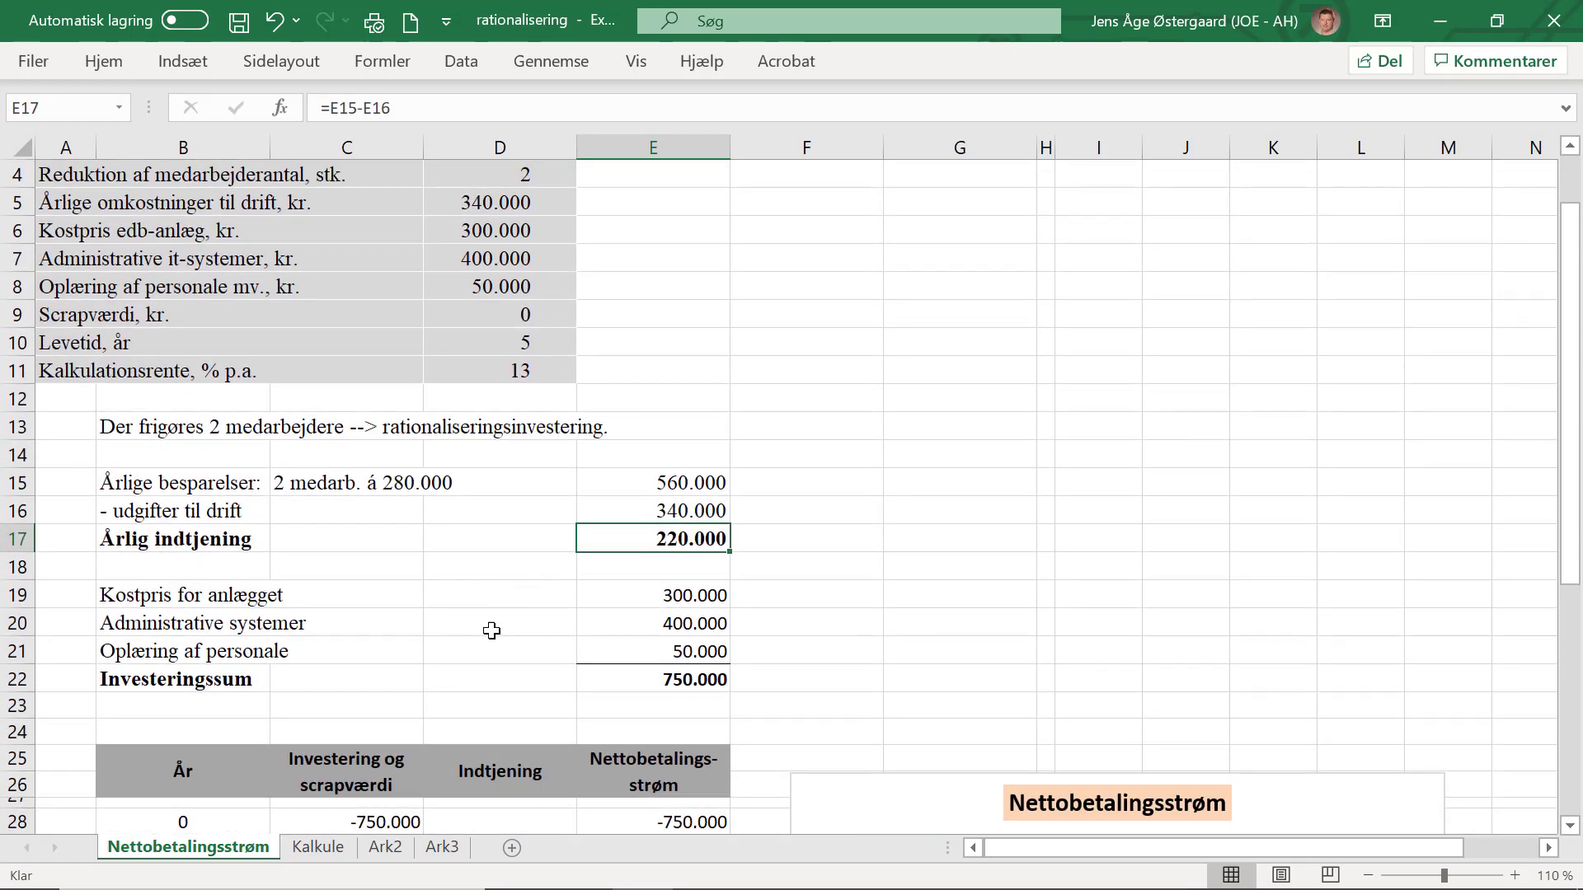
scroll(488, 632, up, 1)
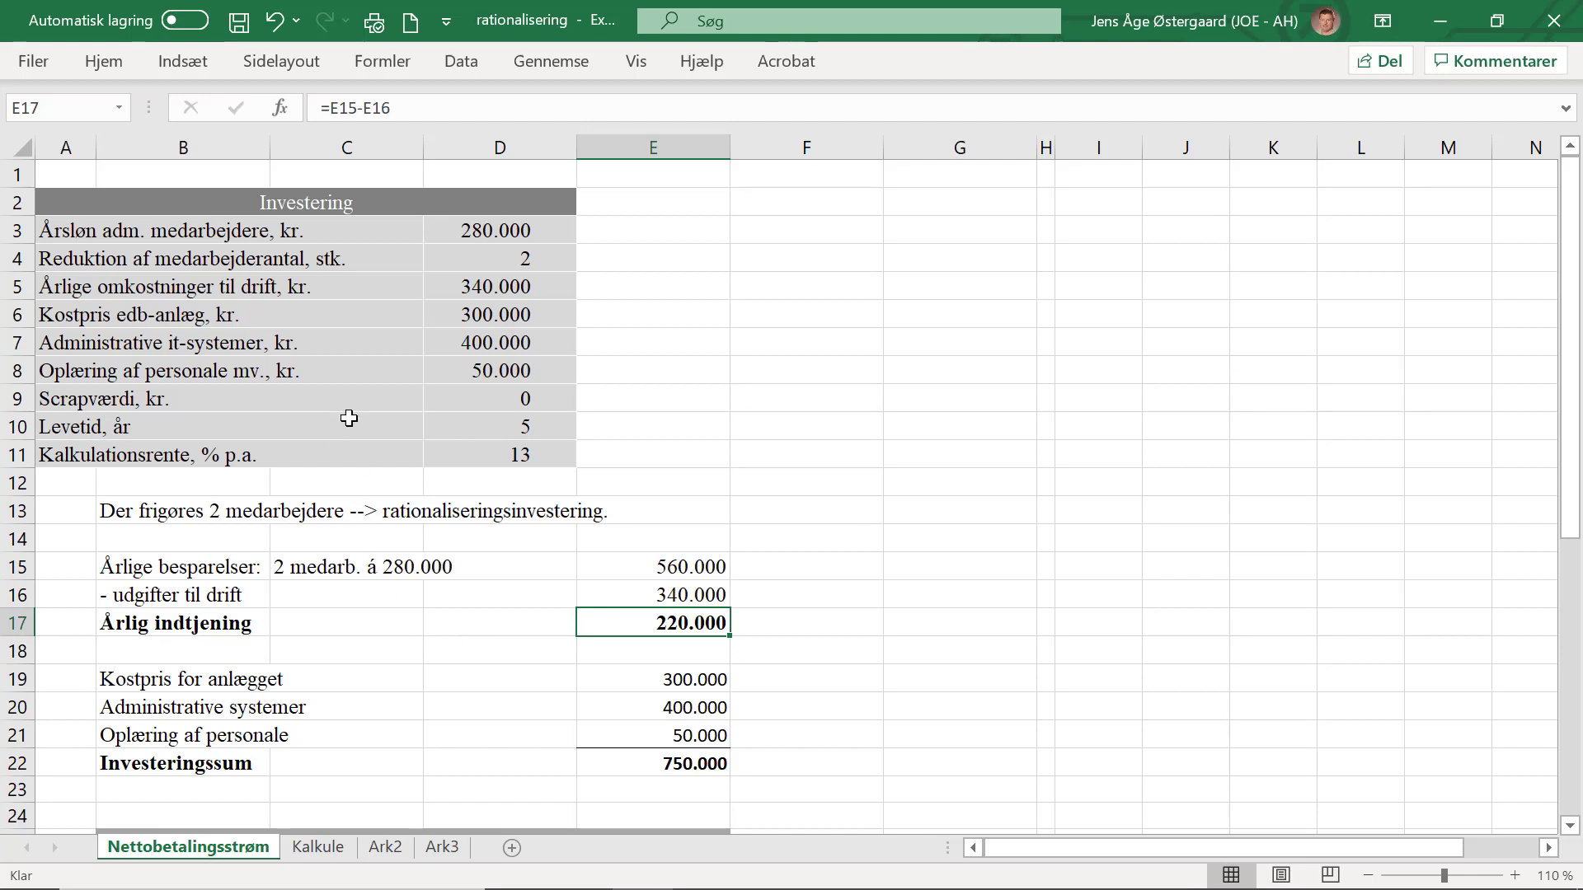
Examine the system cost, administrative IT and training inputs, the investment sum formula in E22, and the scrap value in D9
click(467, 315)
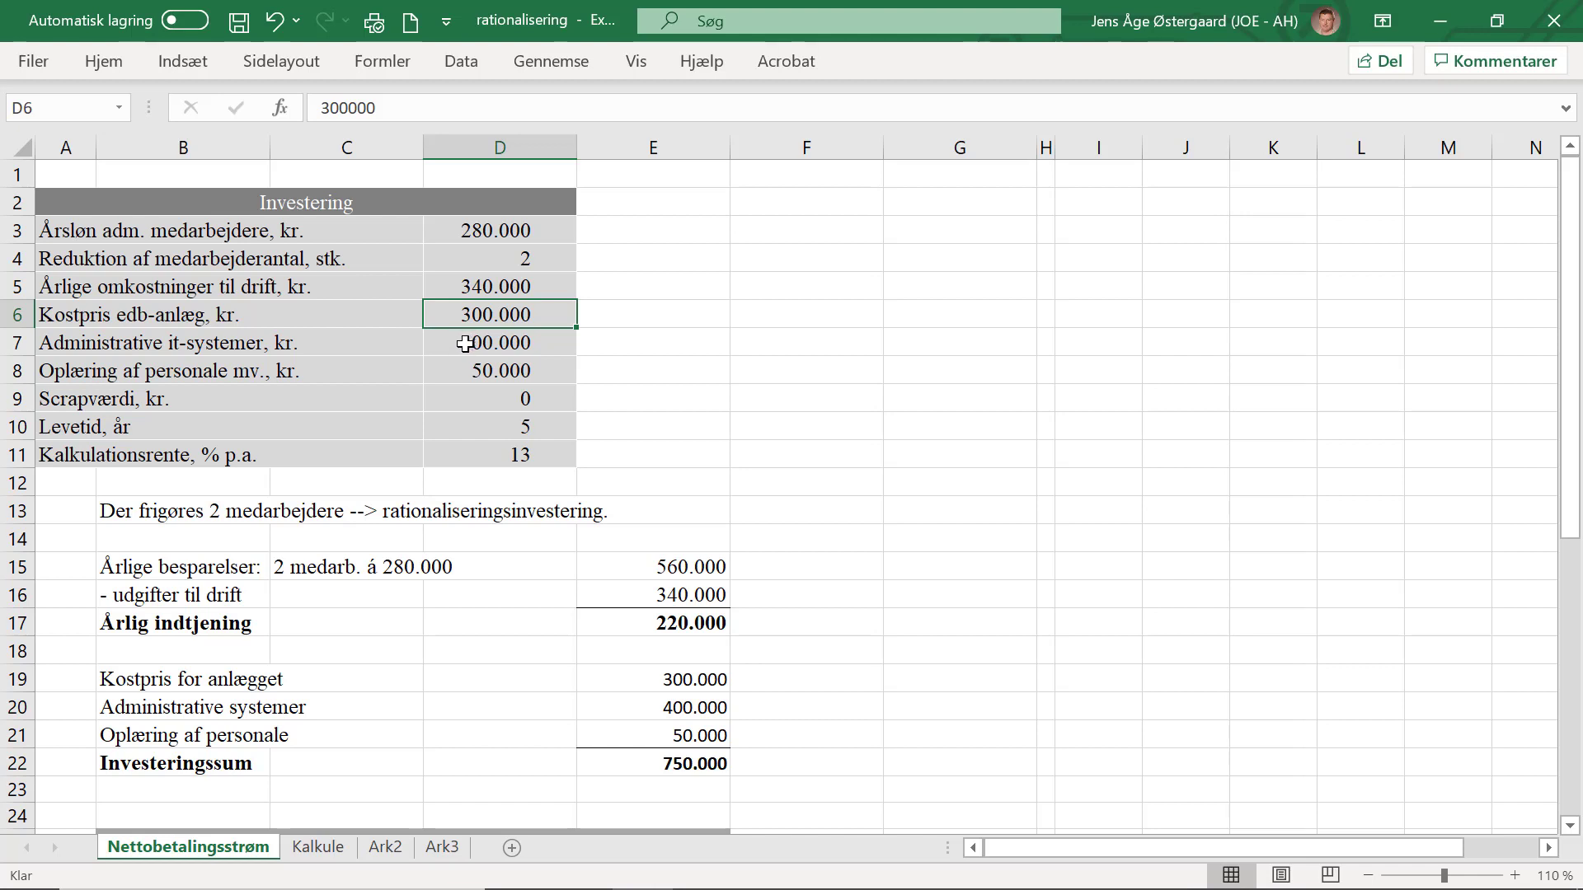
click(466, 344)
click(470, 371)
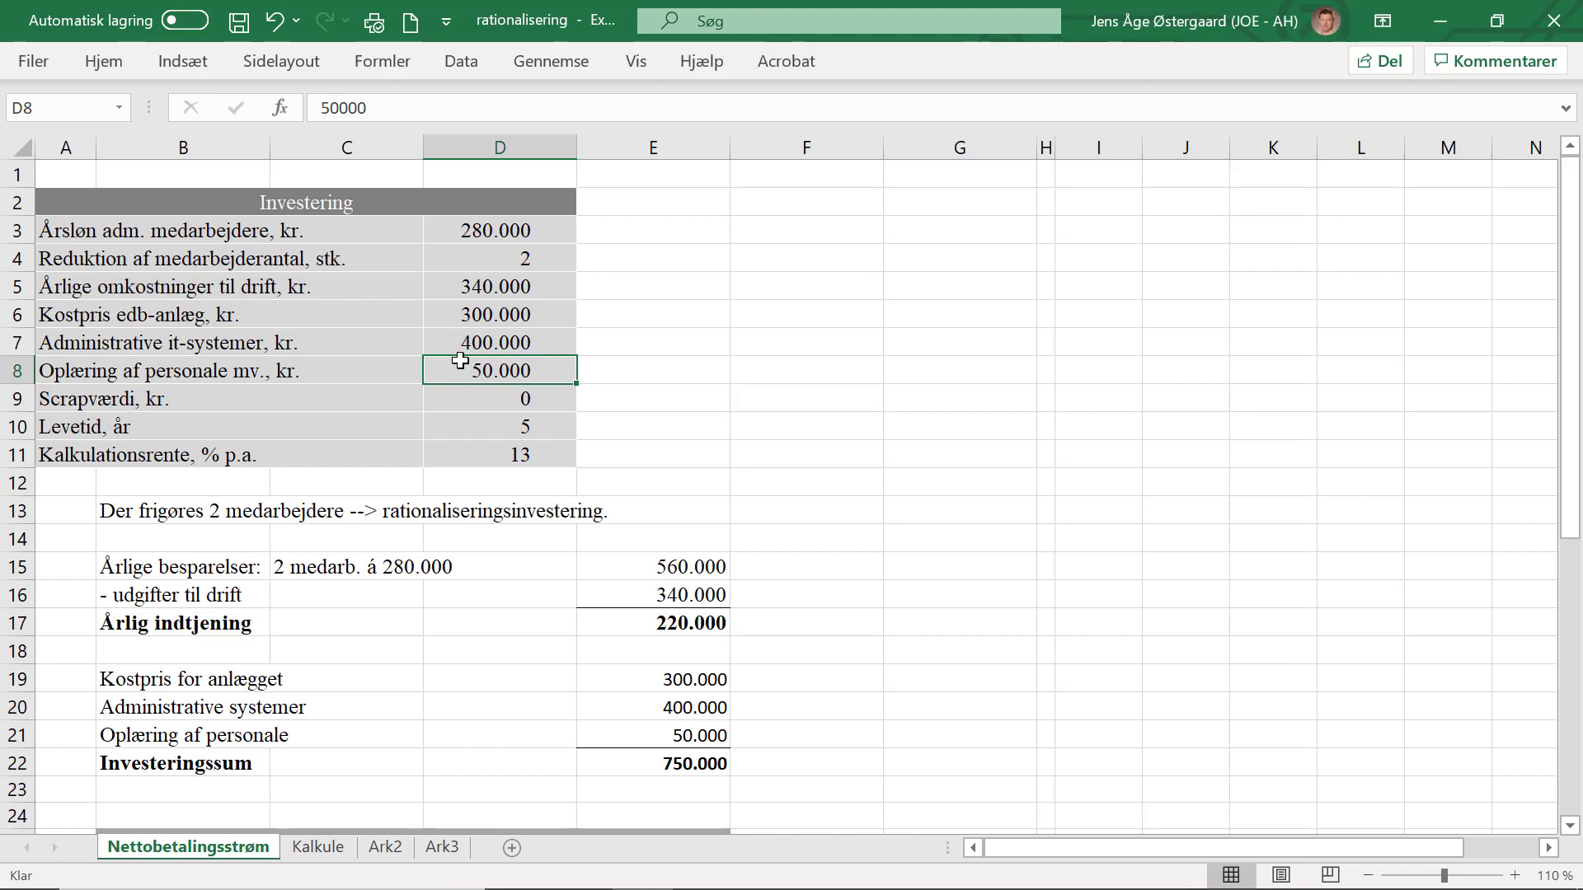
click(657, 759)
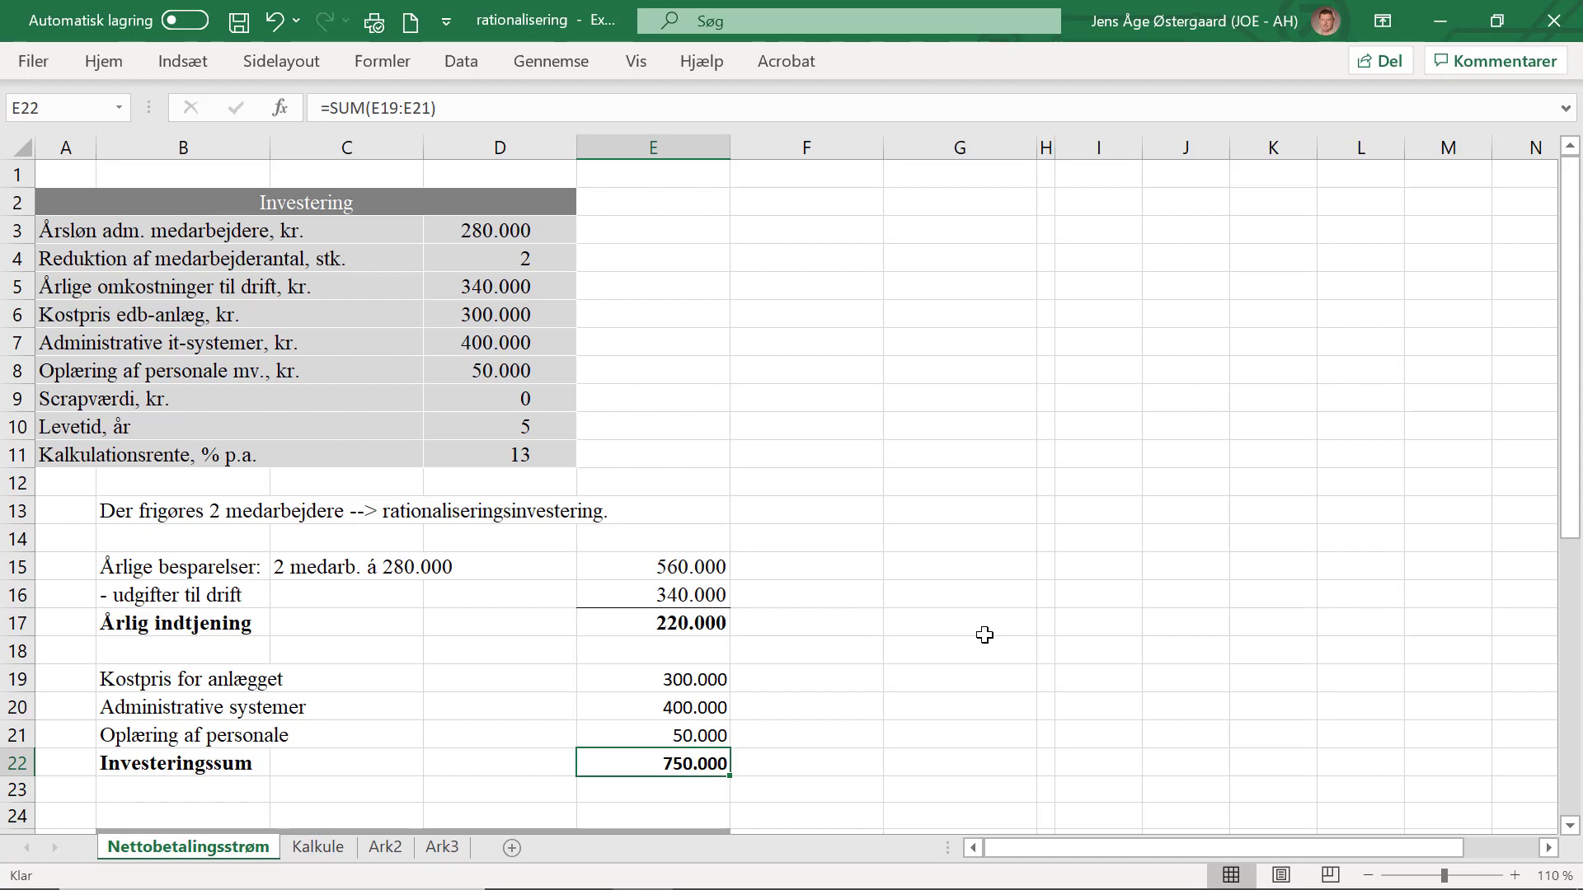
scroll(984, 635, down, 2)
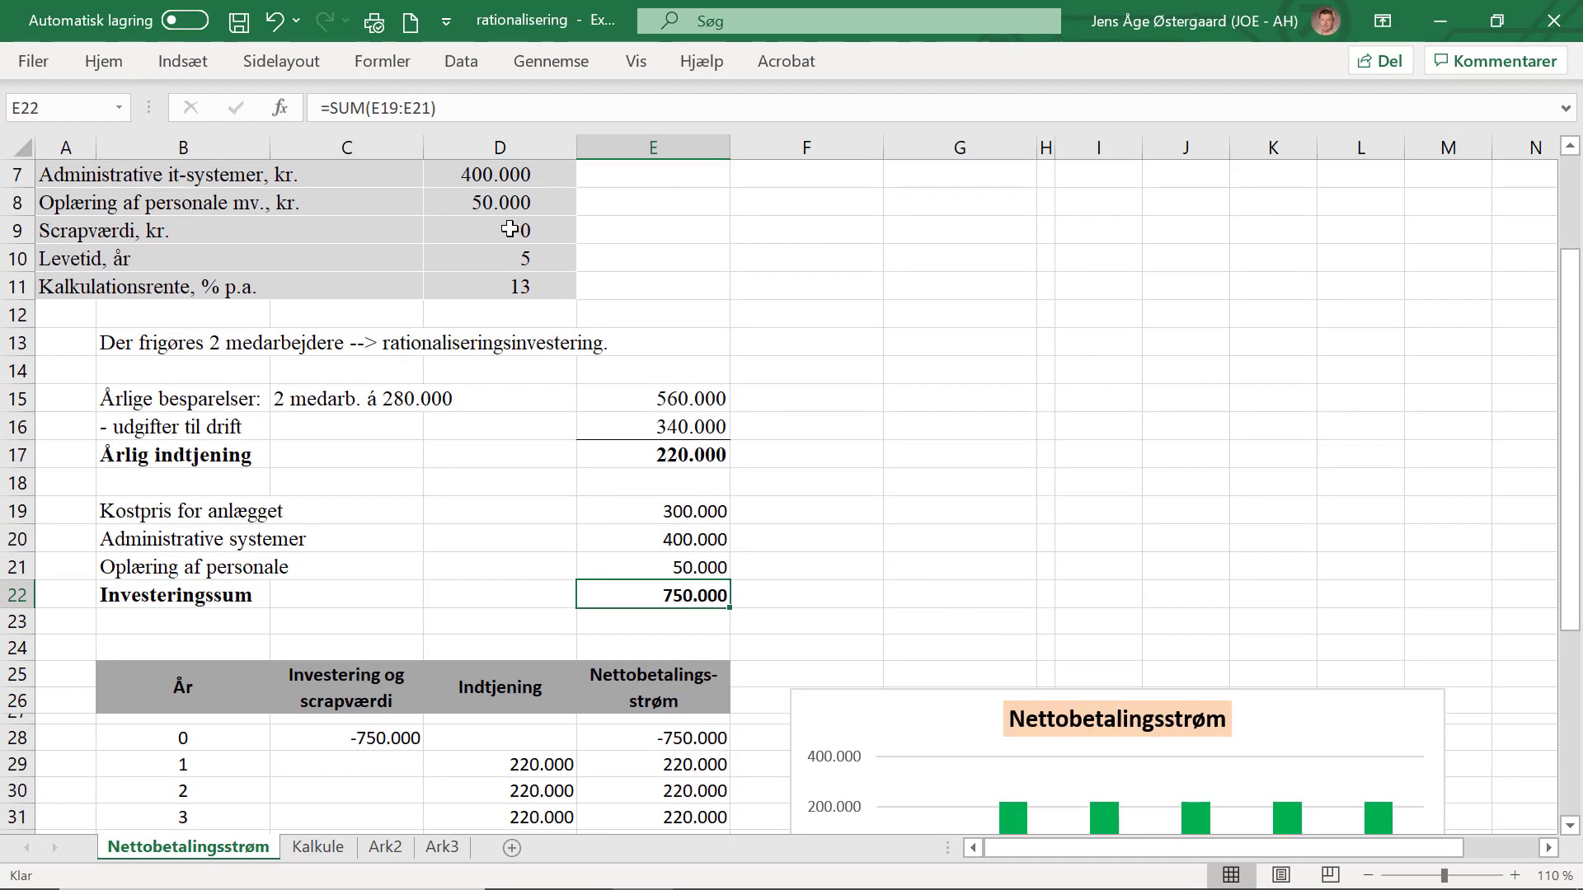
click(509, 230)
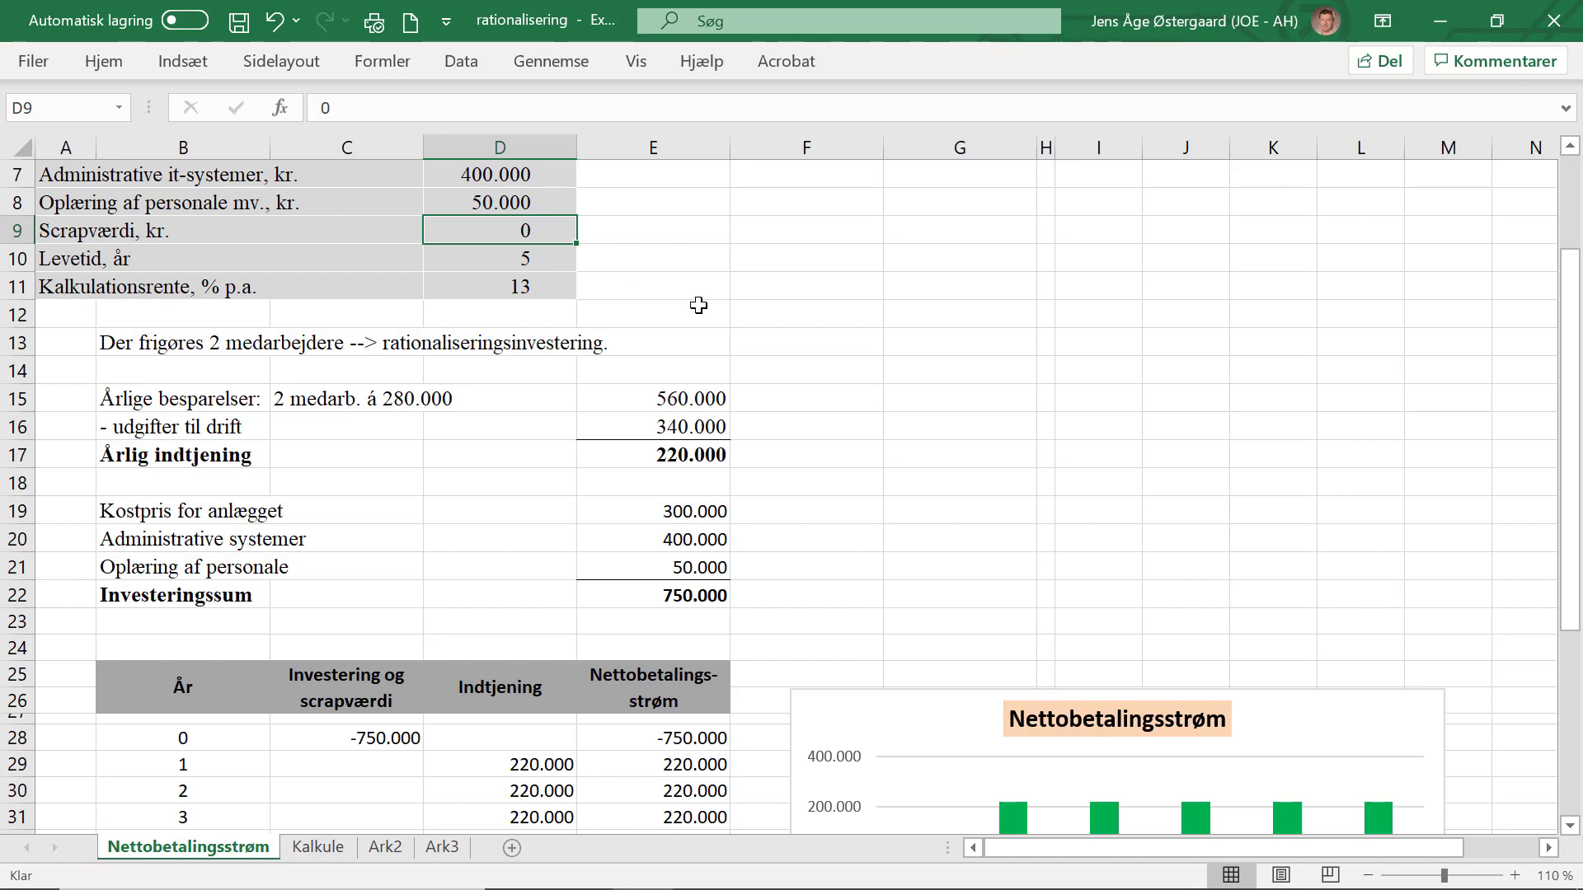
Examine the net payment table: the year 0 investment, the year 5 scrap value cell and the total formula in E34
scroll(698, 304, down, 2)
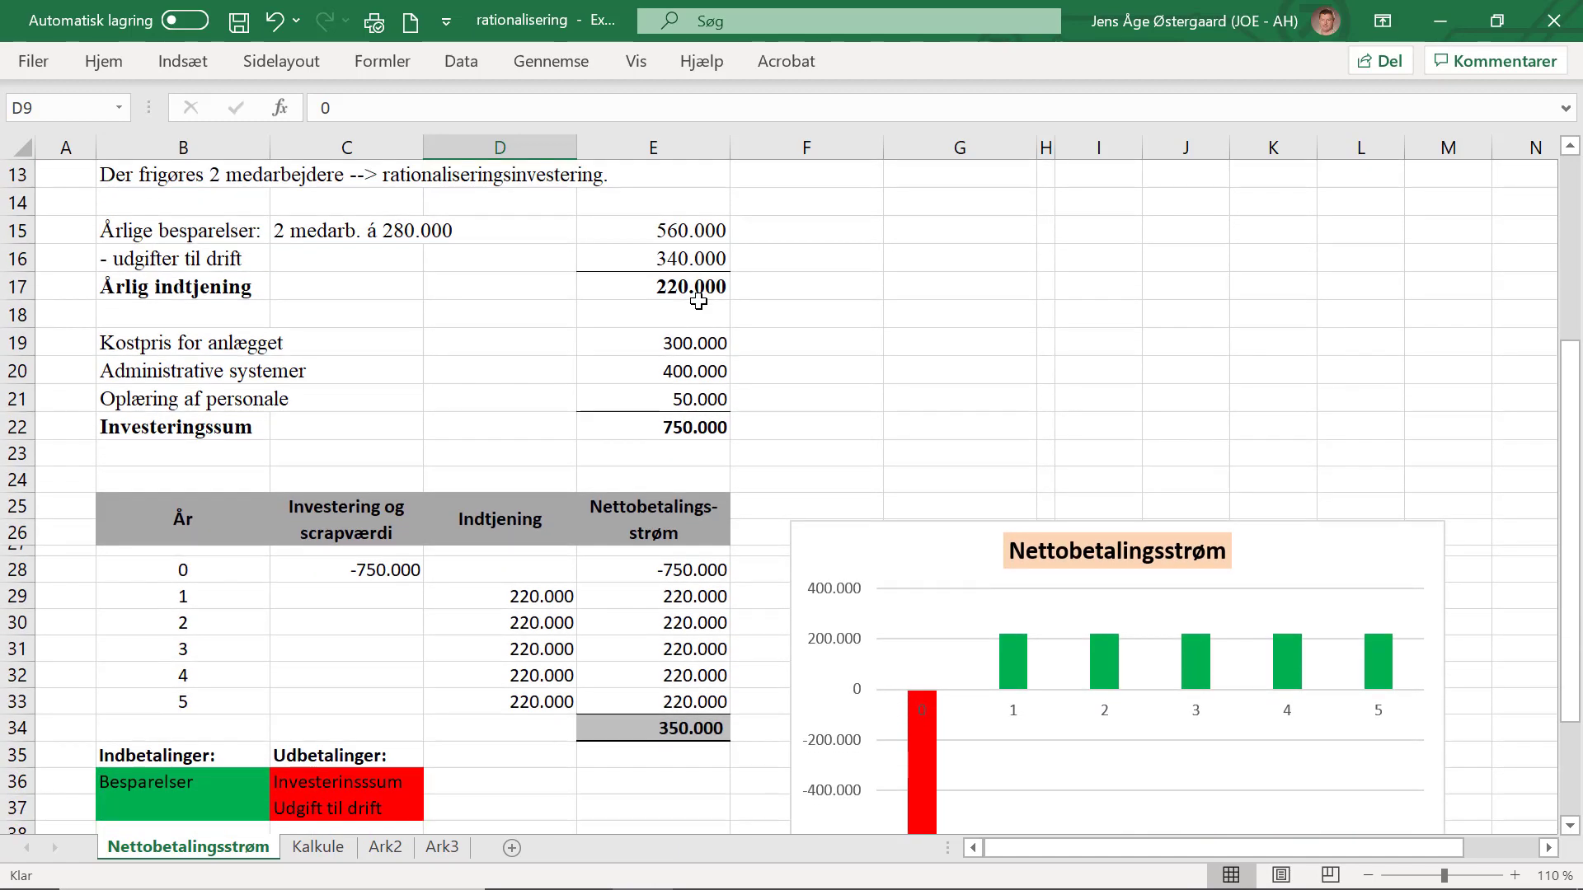
scroll(617, 356, down, 1)
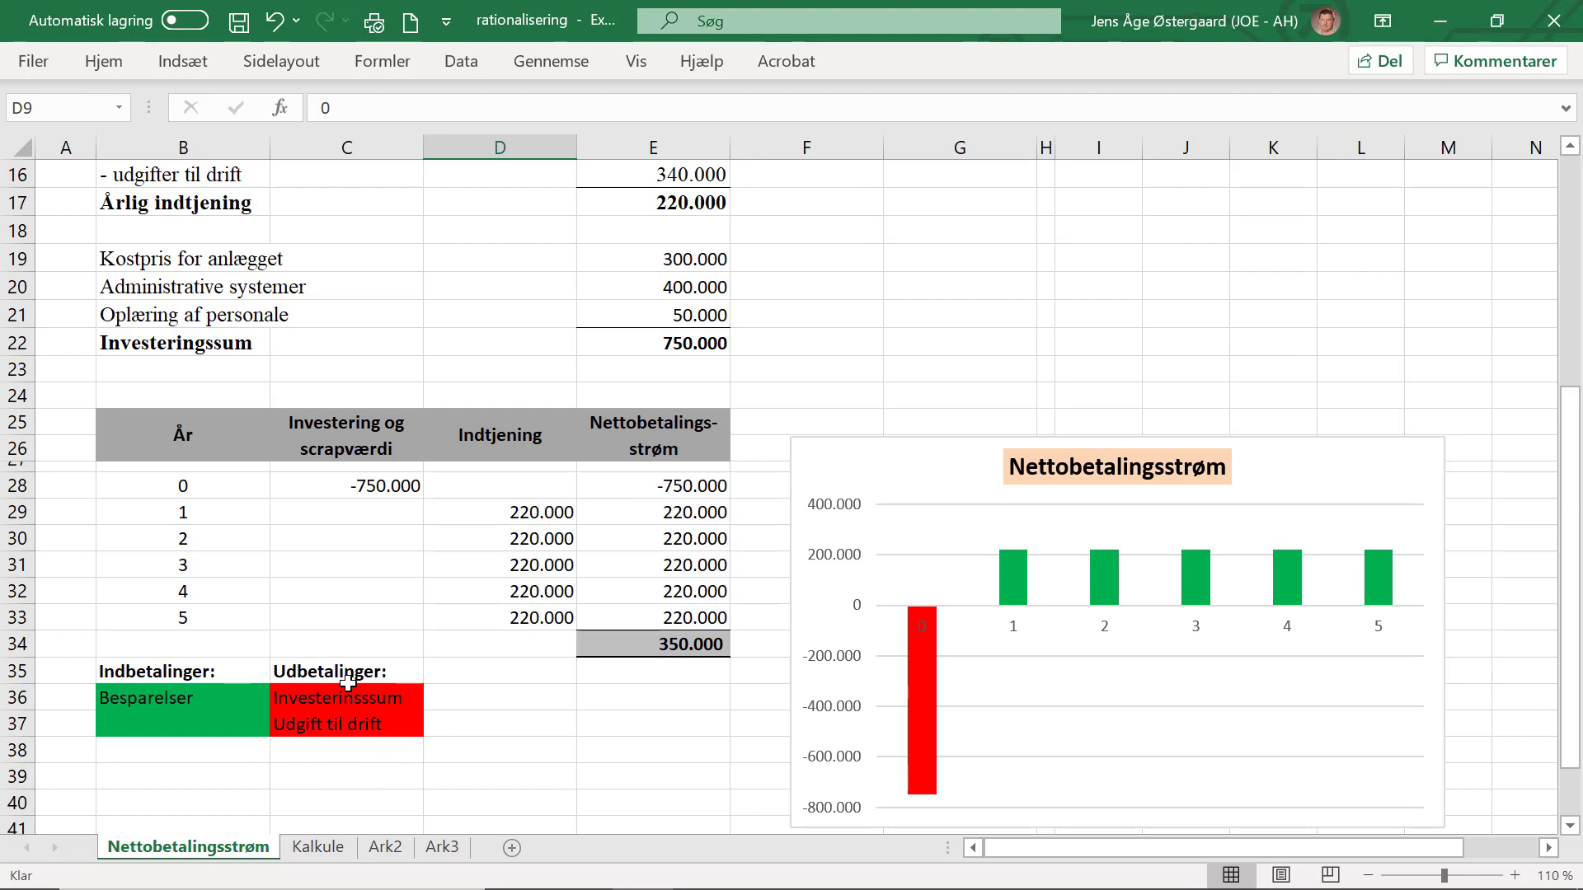
click(360, 485)
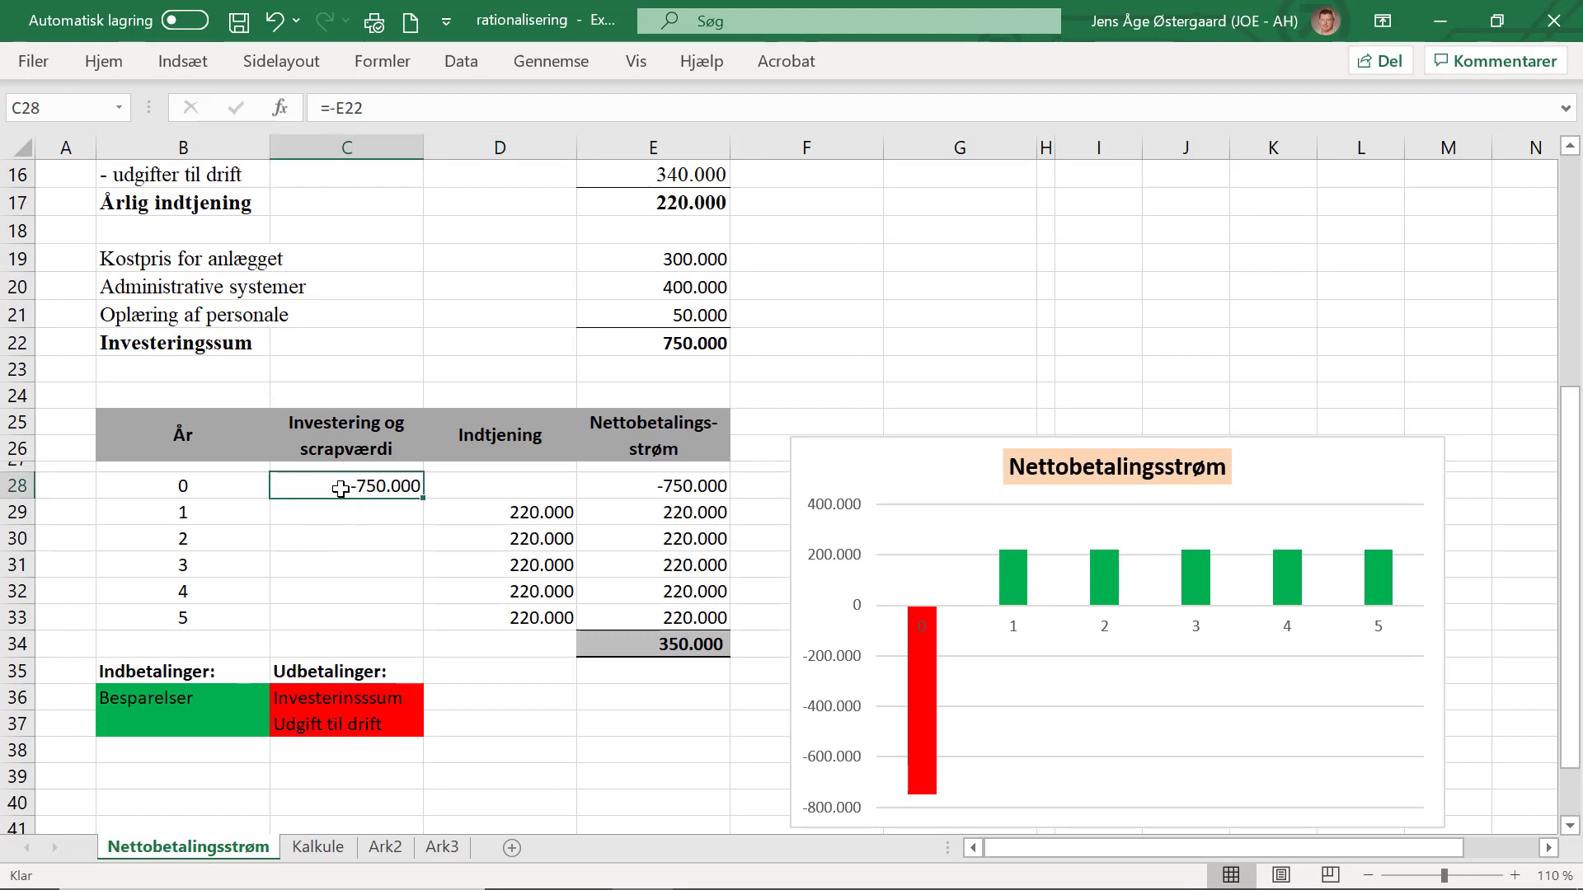
click(305, 617)
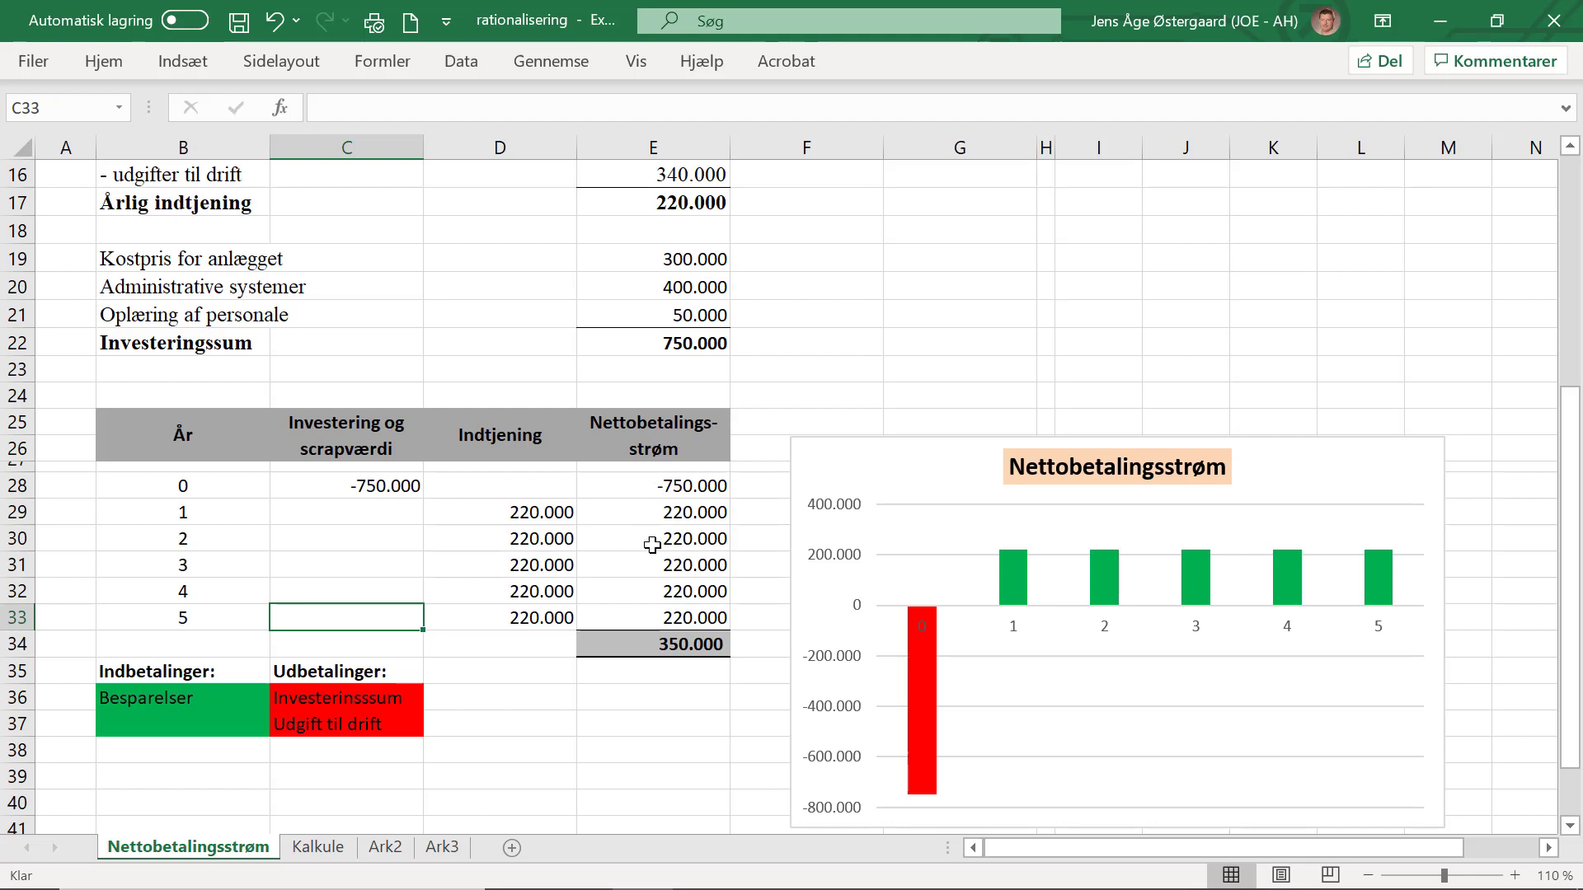
click(653, 644)
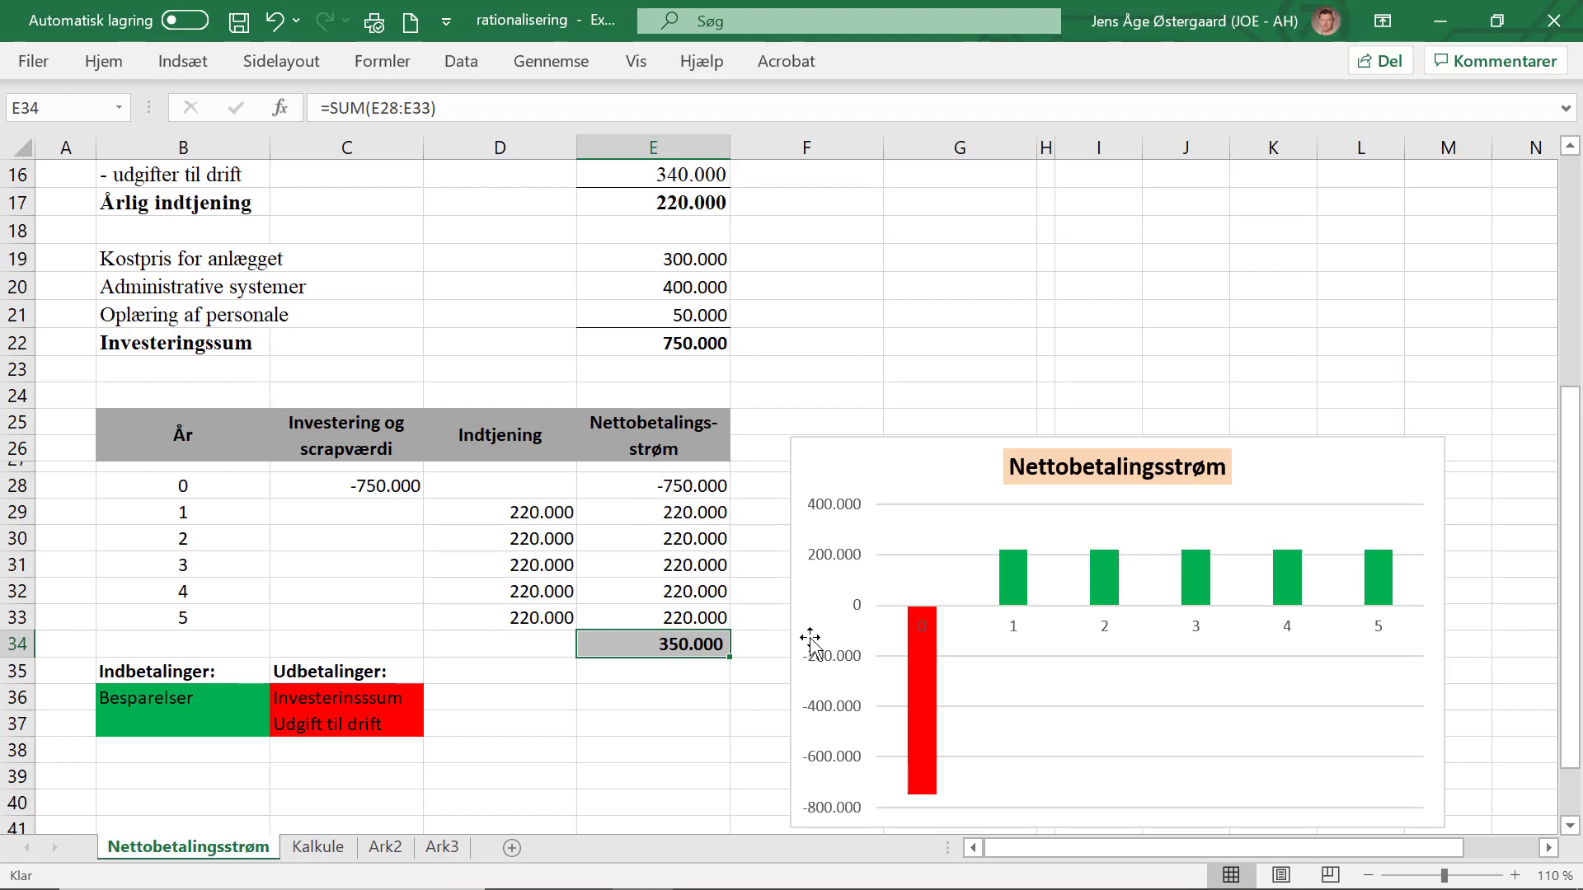
Inspect the year 0 and year 1 columns of the Nettobetalingsstrøm chart
scroll(657, 697, down, 1)
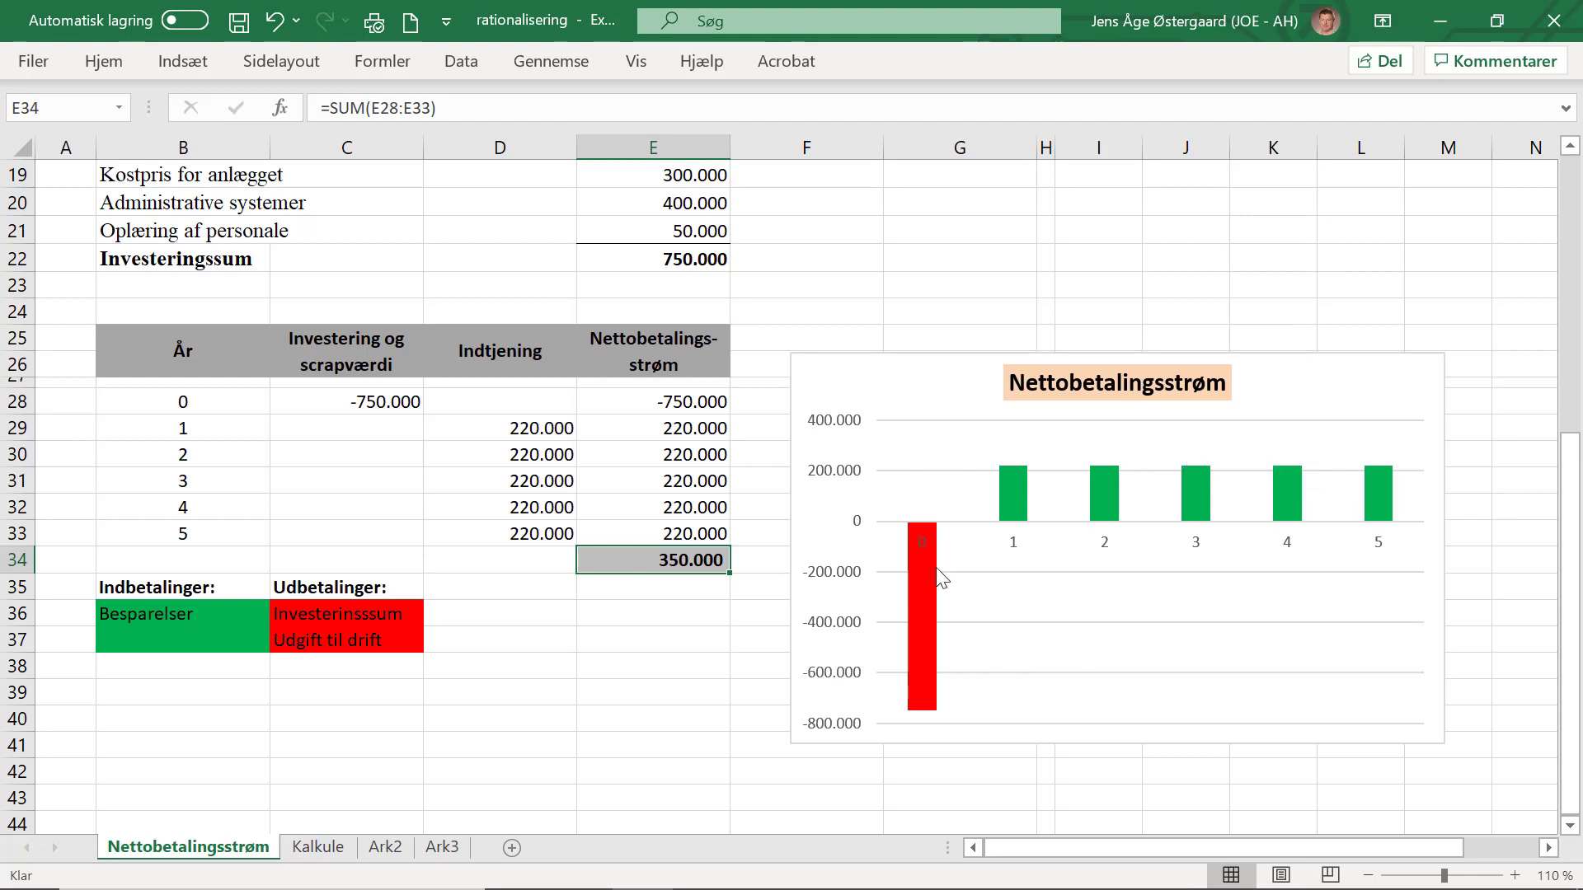
mouse_move(936, 577)
mouse_move(1022, 499)
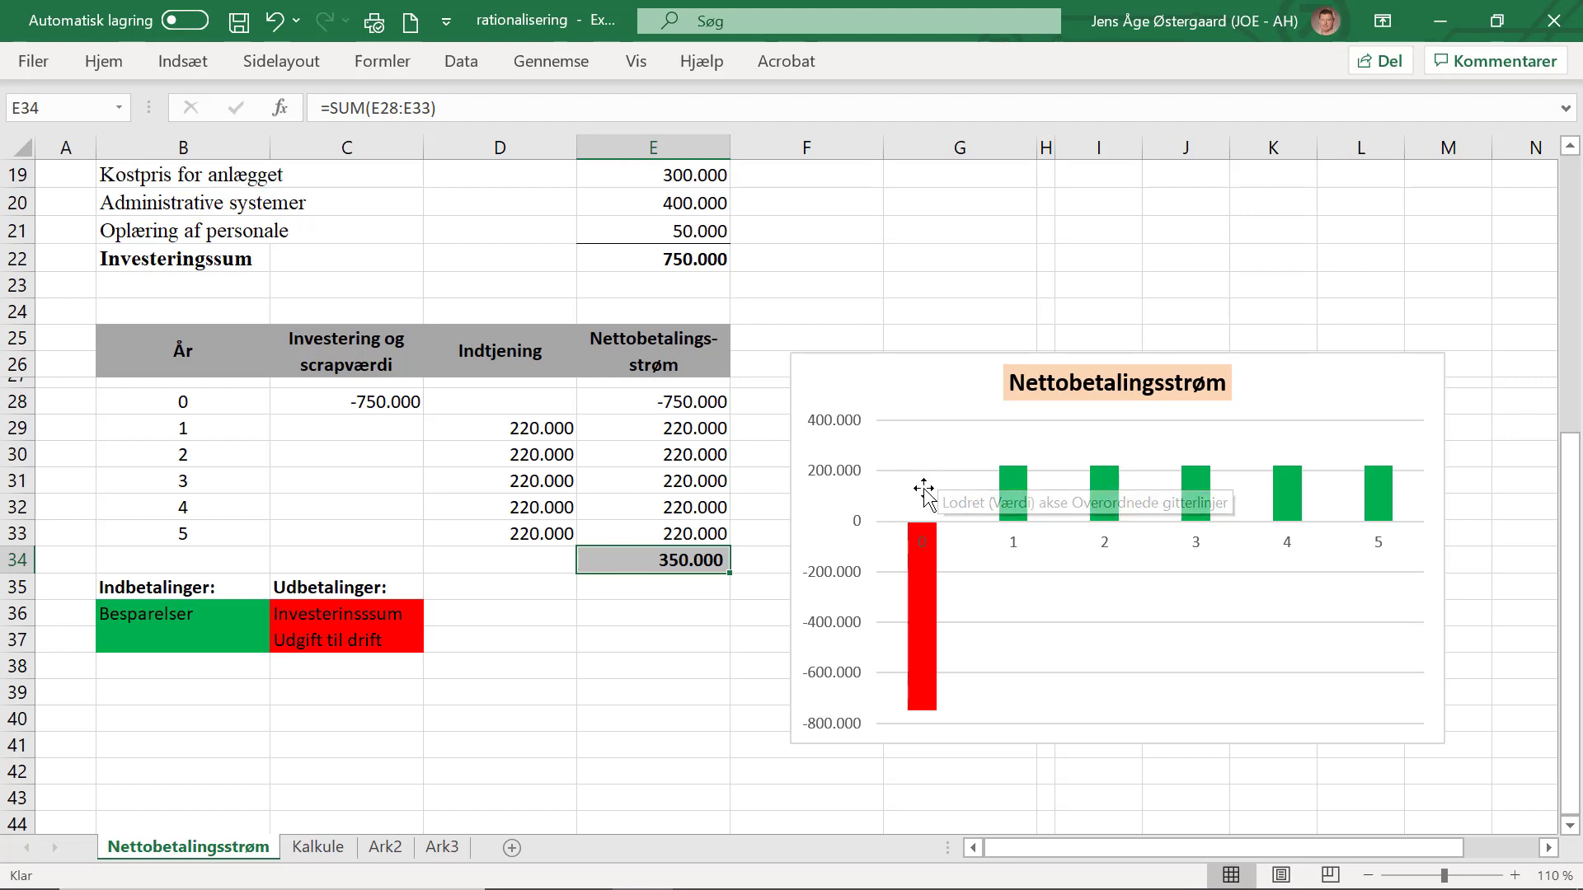
mouse_move(923, 622)
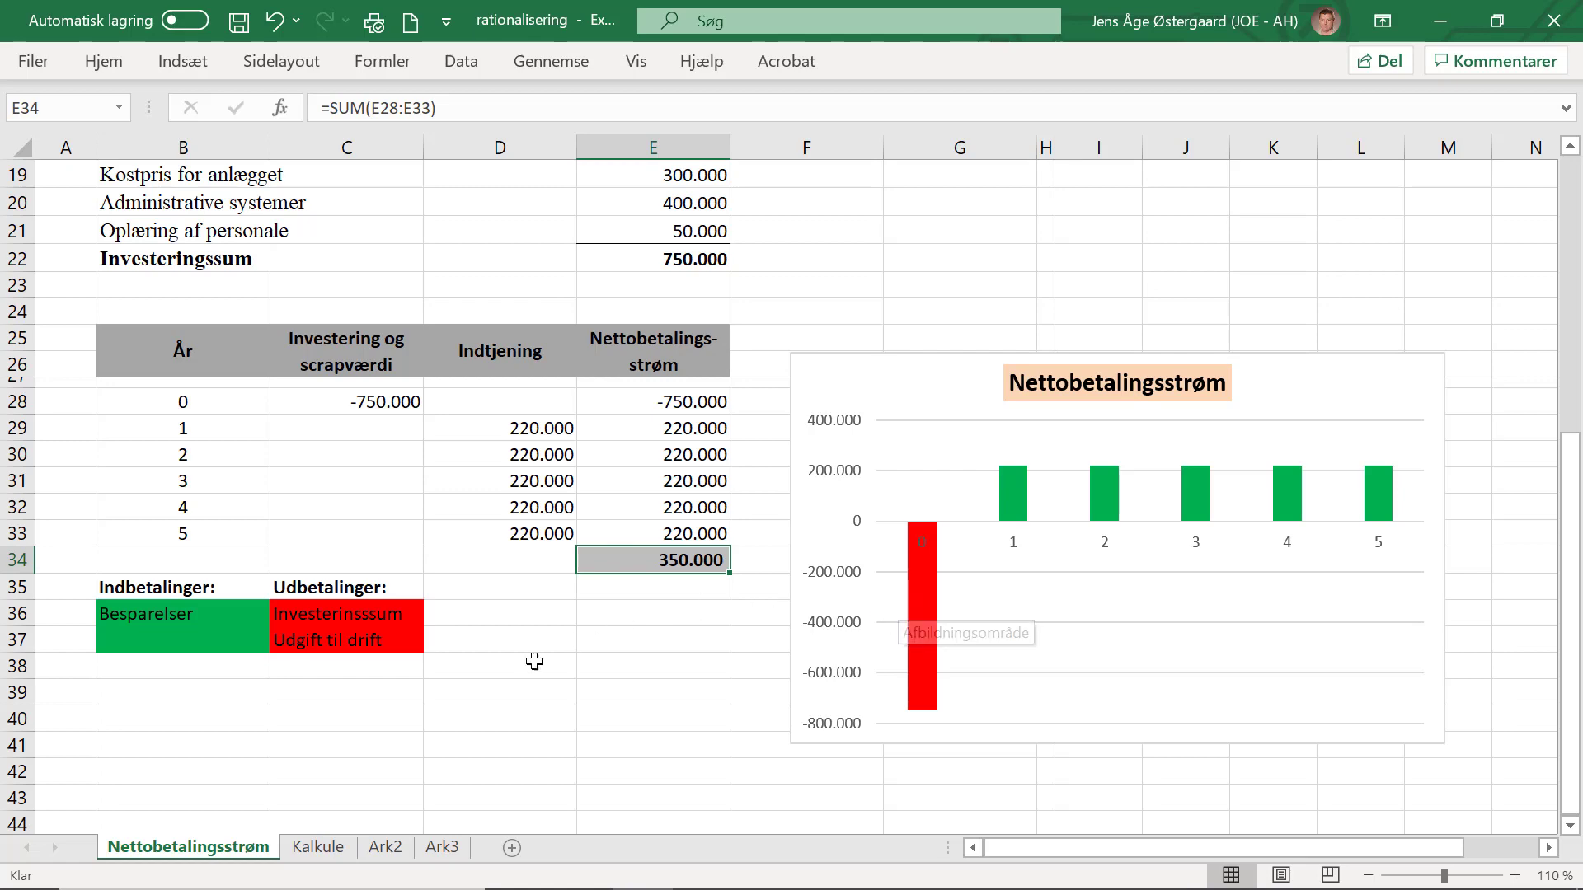
Open the Kalkule sheet and review its investment data, earnings calculation and present value table
click(314, 851)
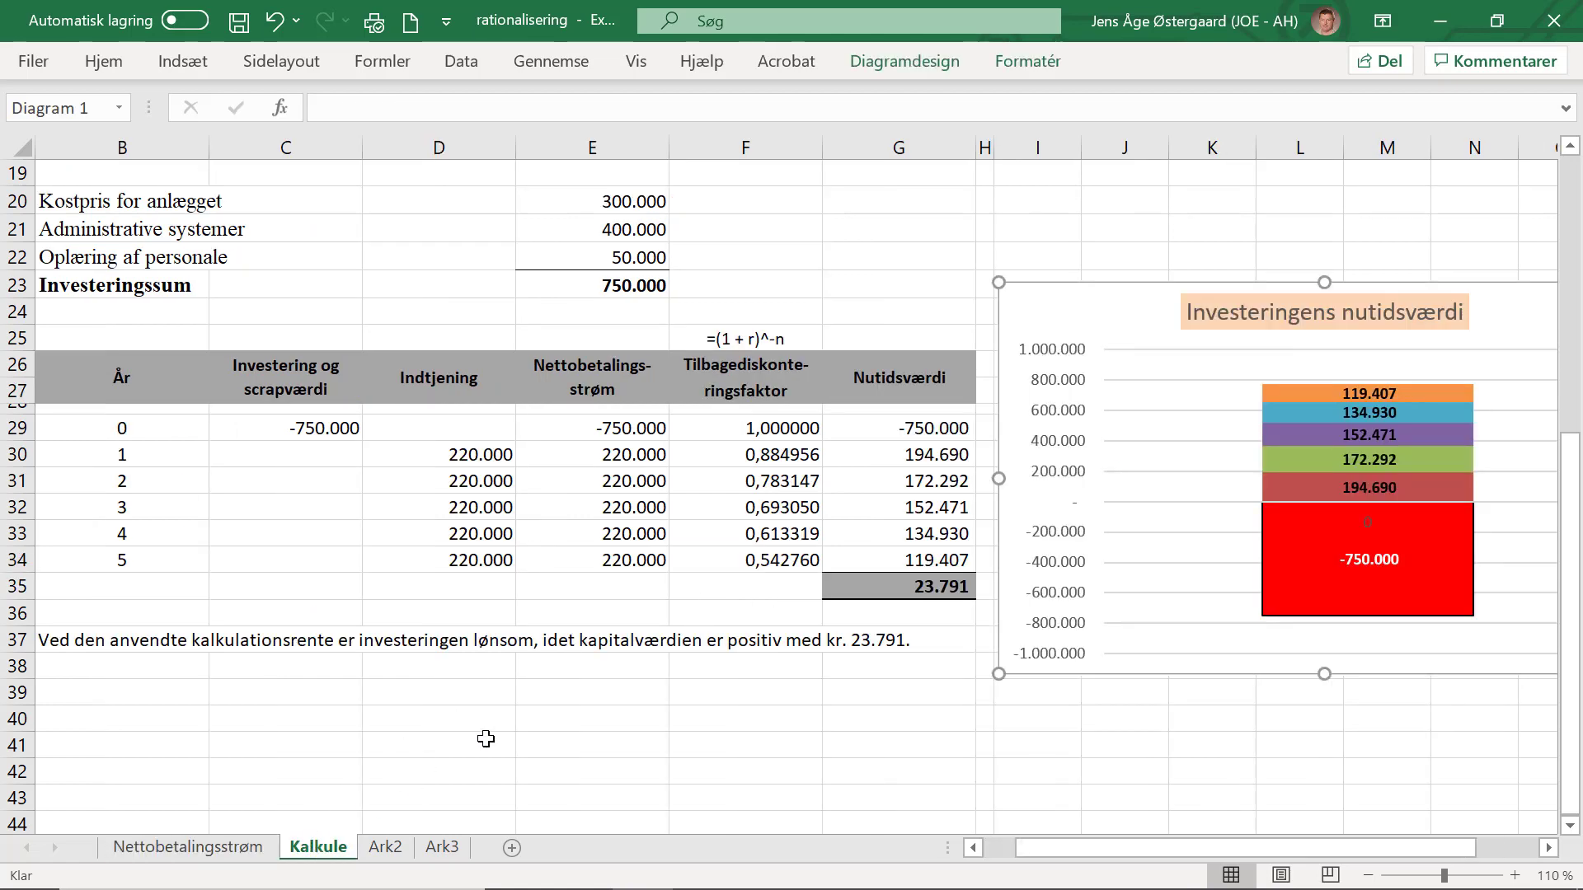
scroll(486, 739, up, 2)
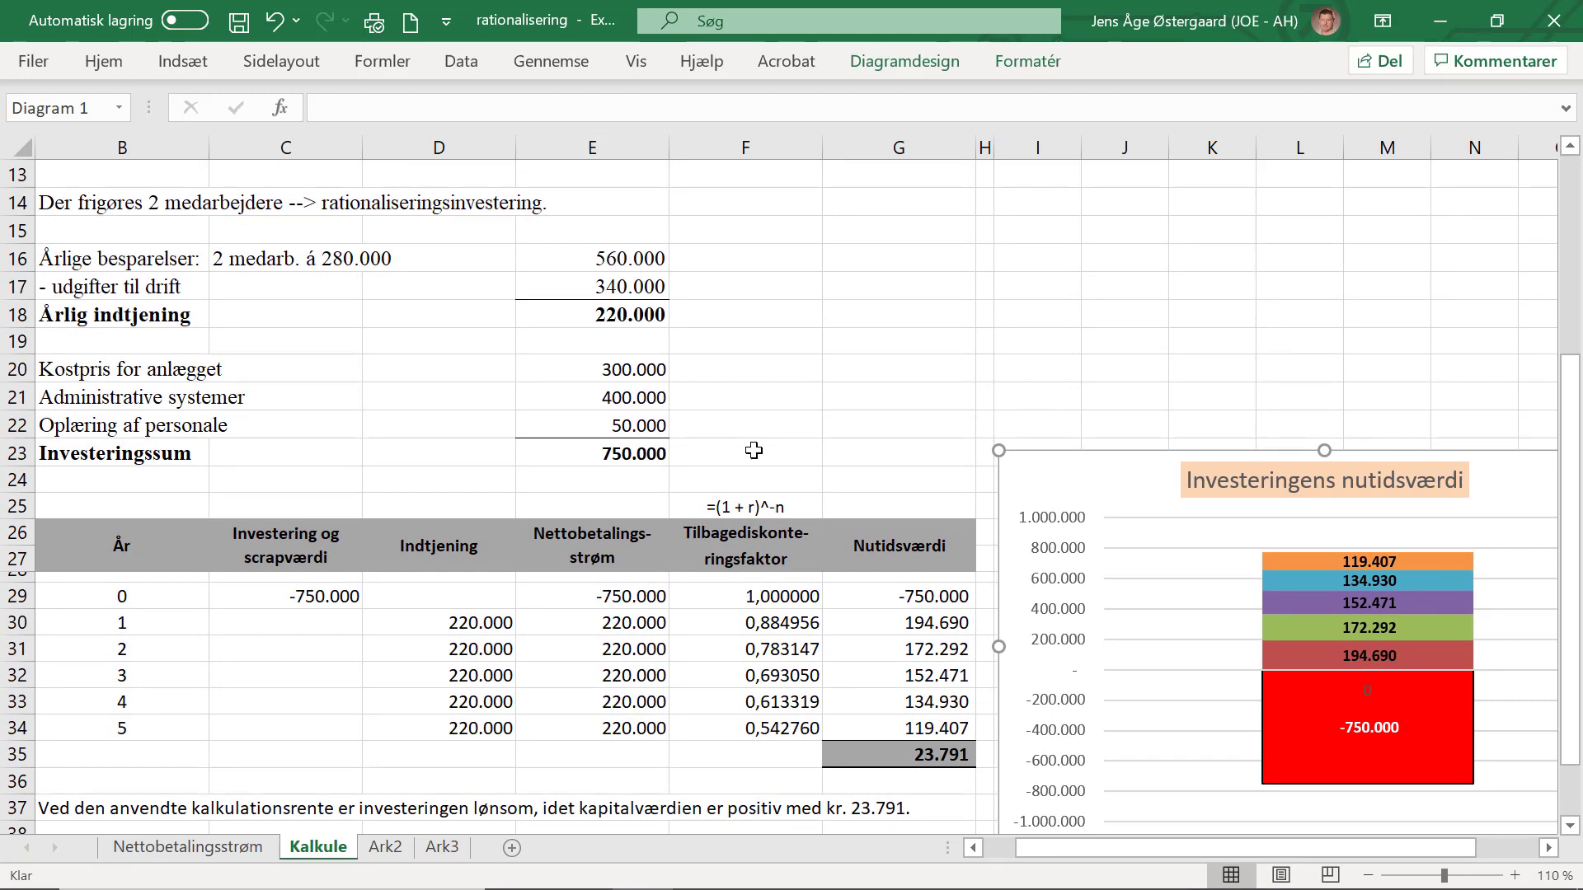
scroll(753, 450, up, 4)
scroll(753, 450, down, 4)
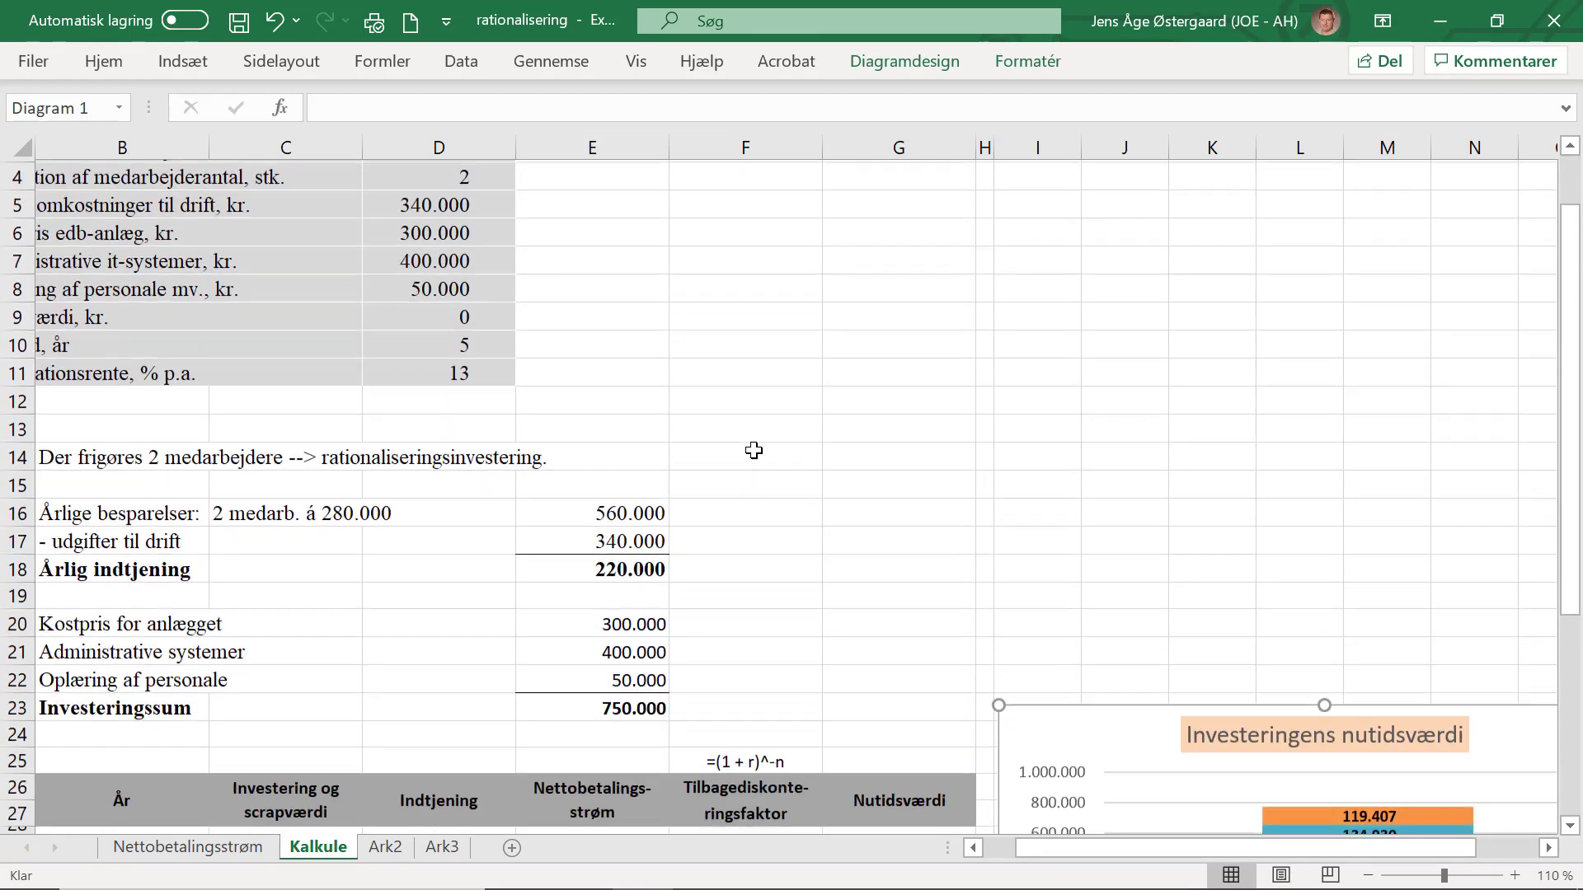
scroll(754, 450, down, 2)
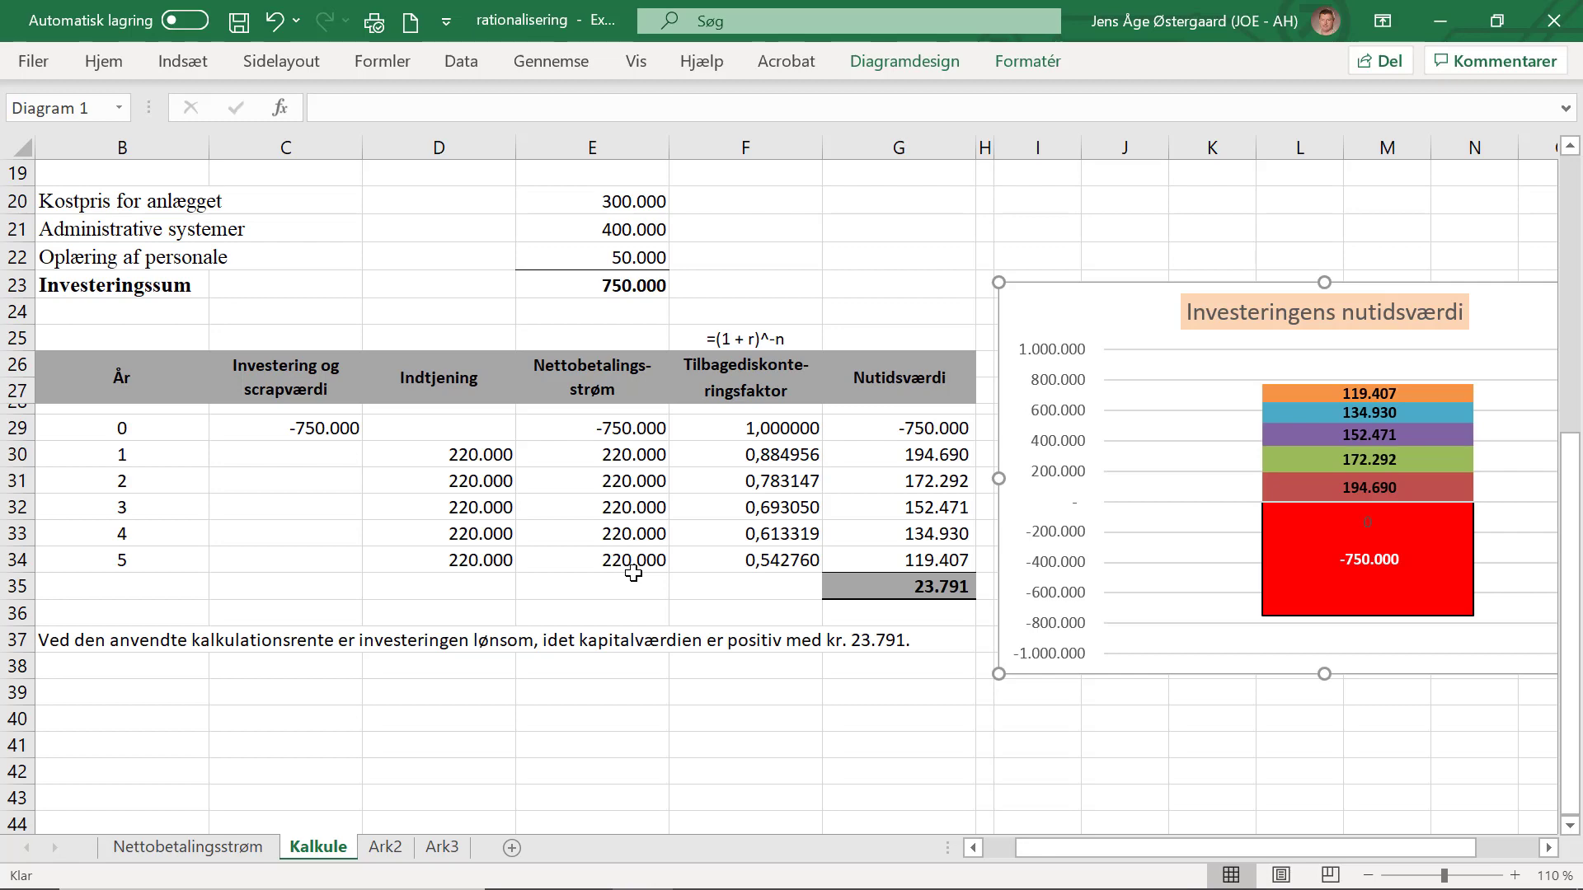
Inspect the year 0 discount factor formula in F29 and trace its references to the interest rate and the year
scroll(633, 573, up, 1)
double_click(746, 512)
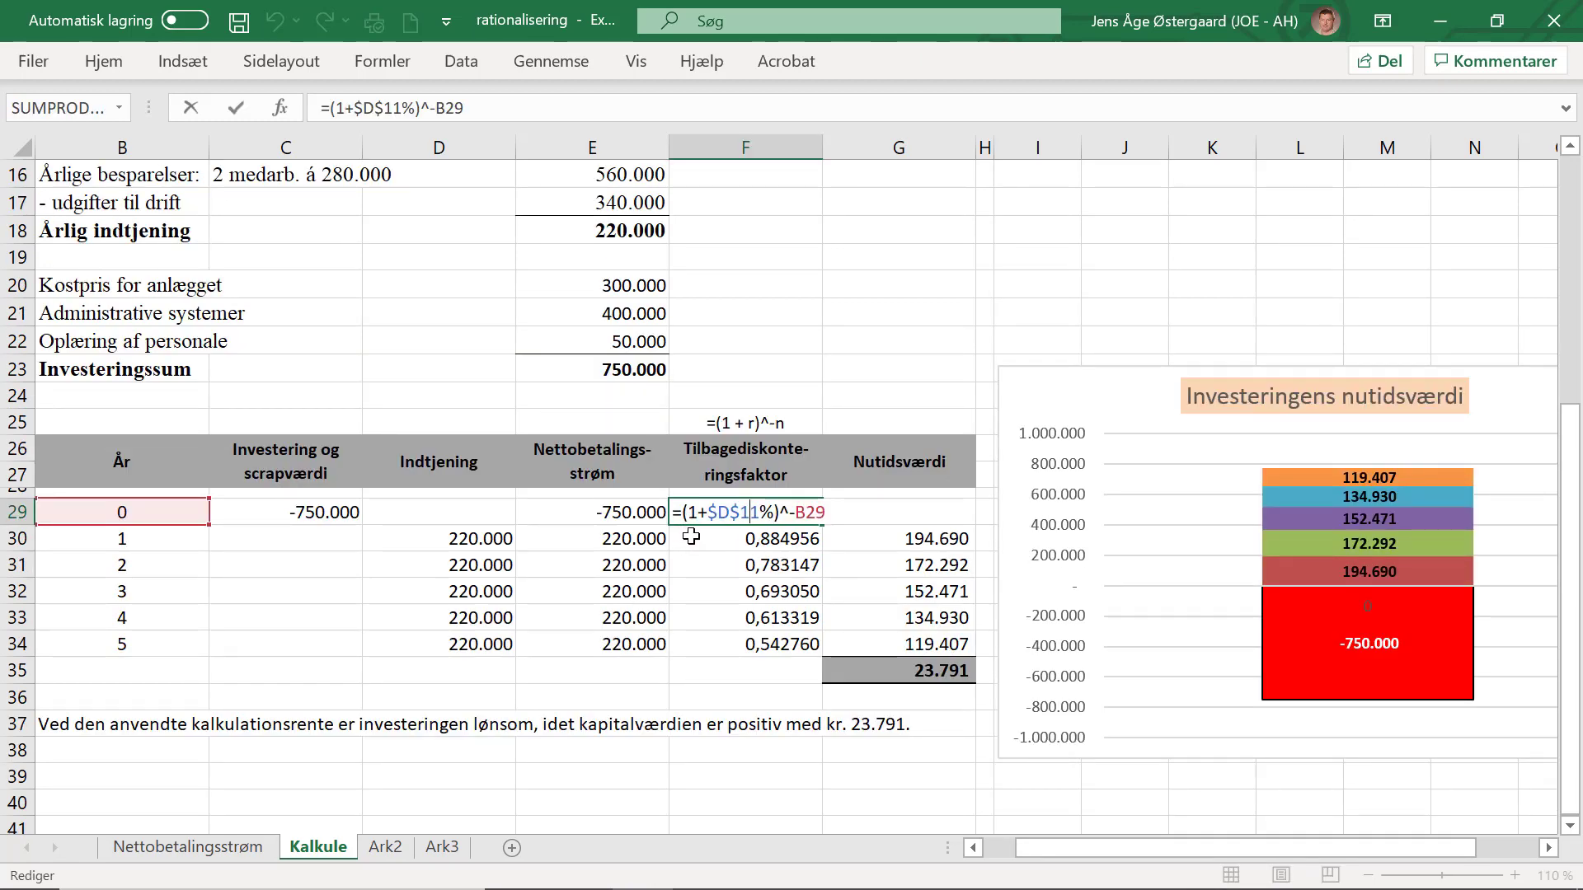
drag(1571, 449, 1570, 273)
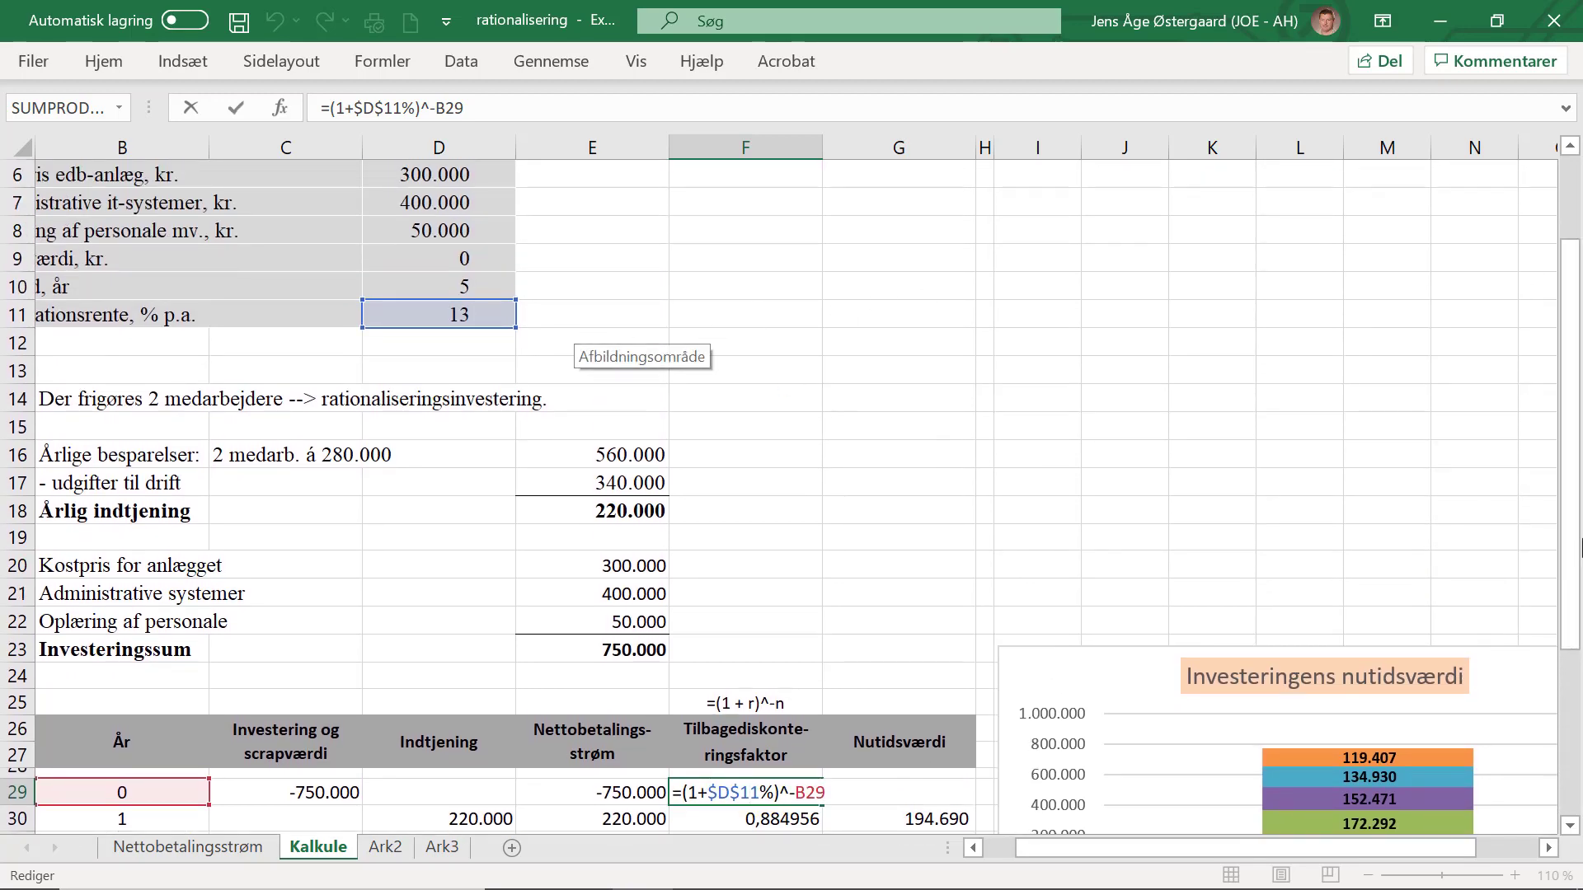
drag(1576, 495, 1570, 643)
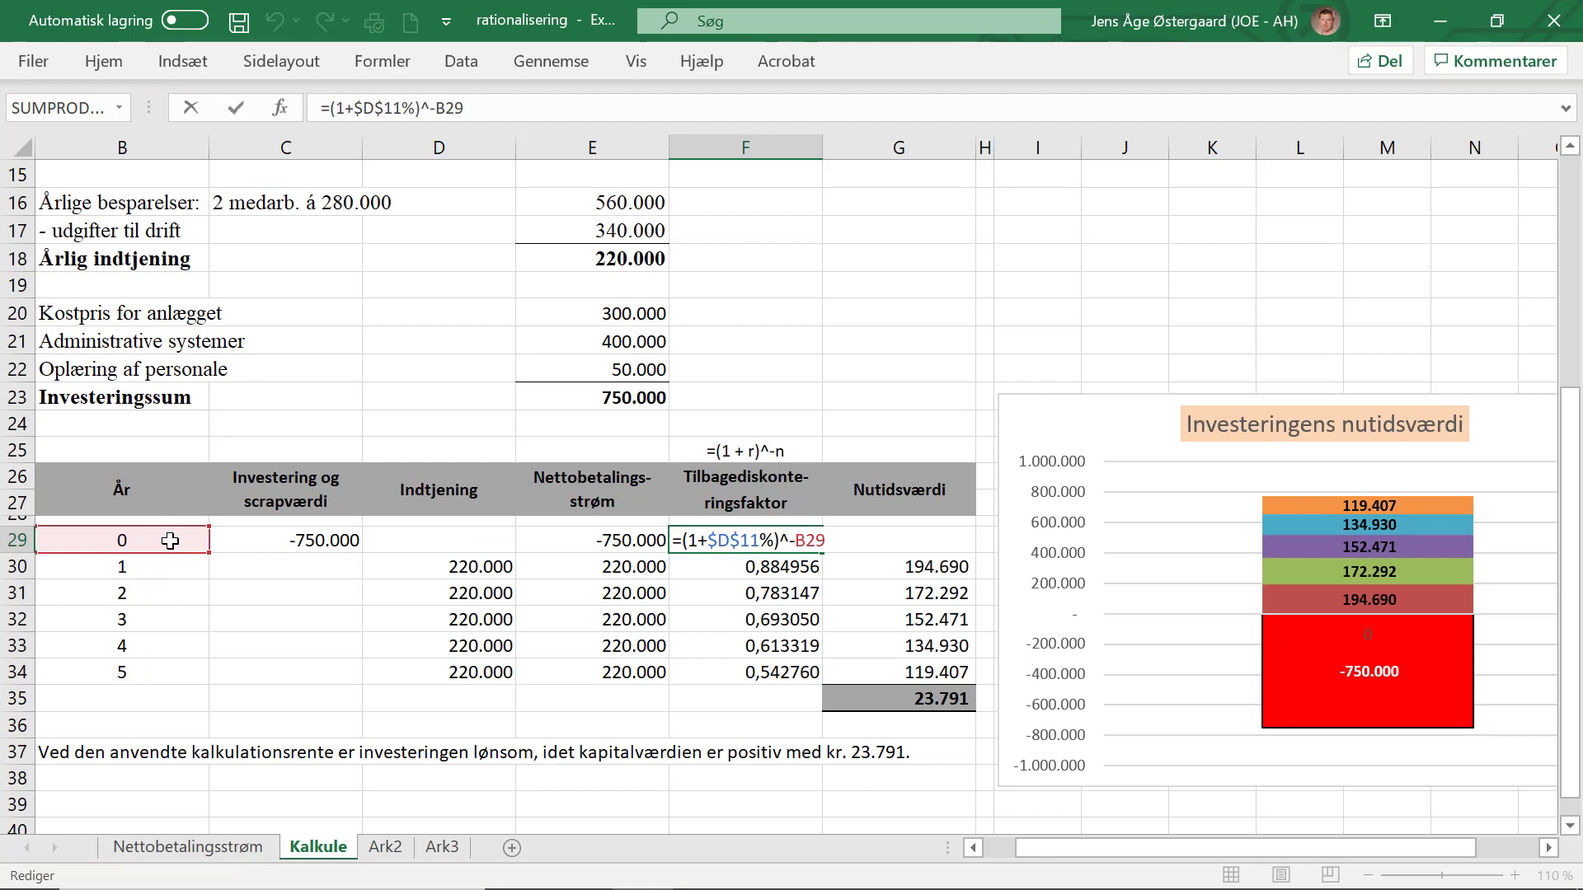
key(Return)
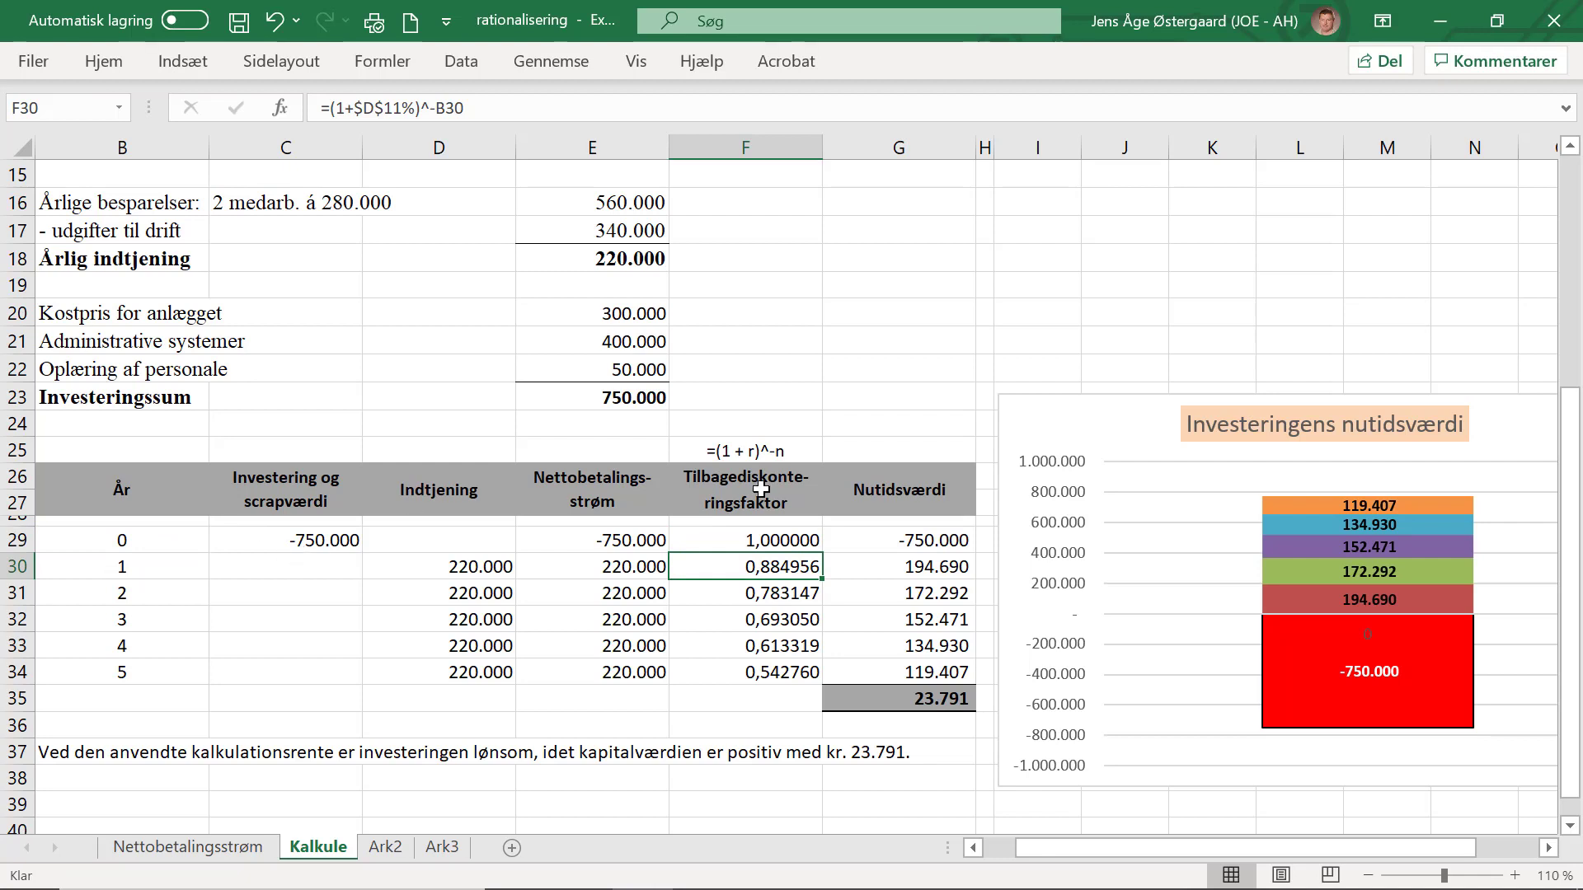
Compare the year 5 discount factor formula in F34 with the year 0 one and trace its interest rate and year references
click(743, 543)
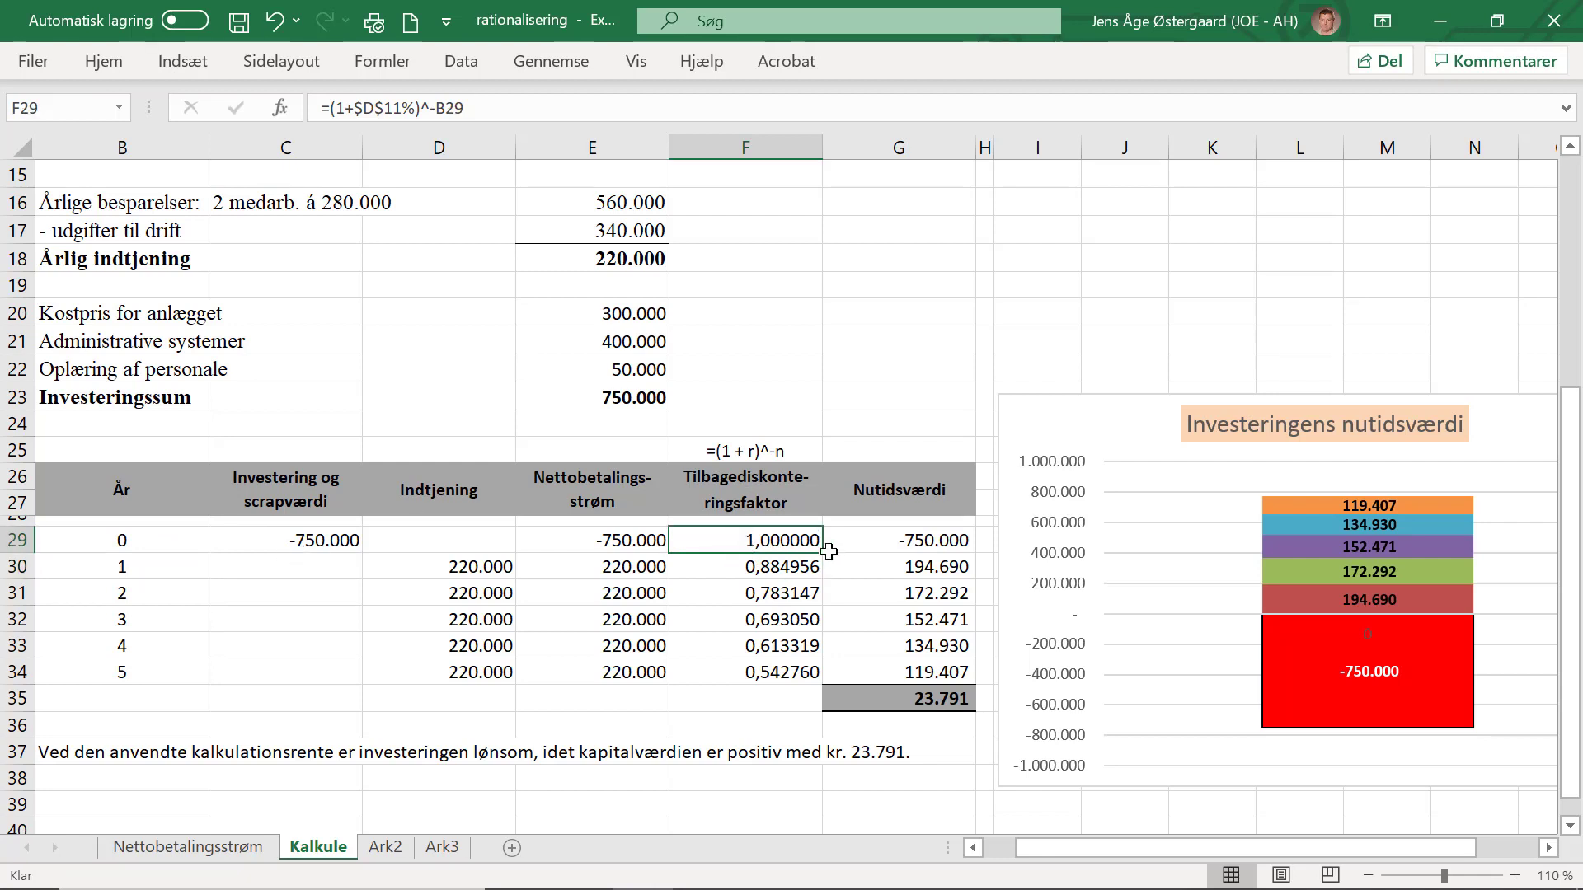
double_click(776, 670)
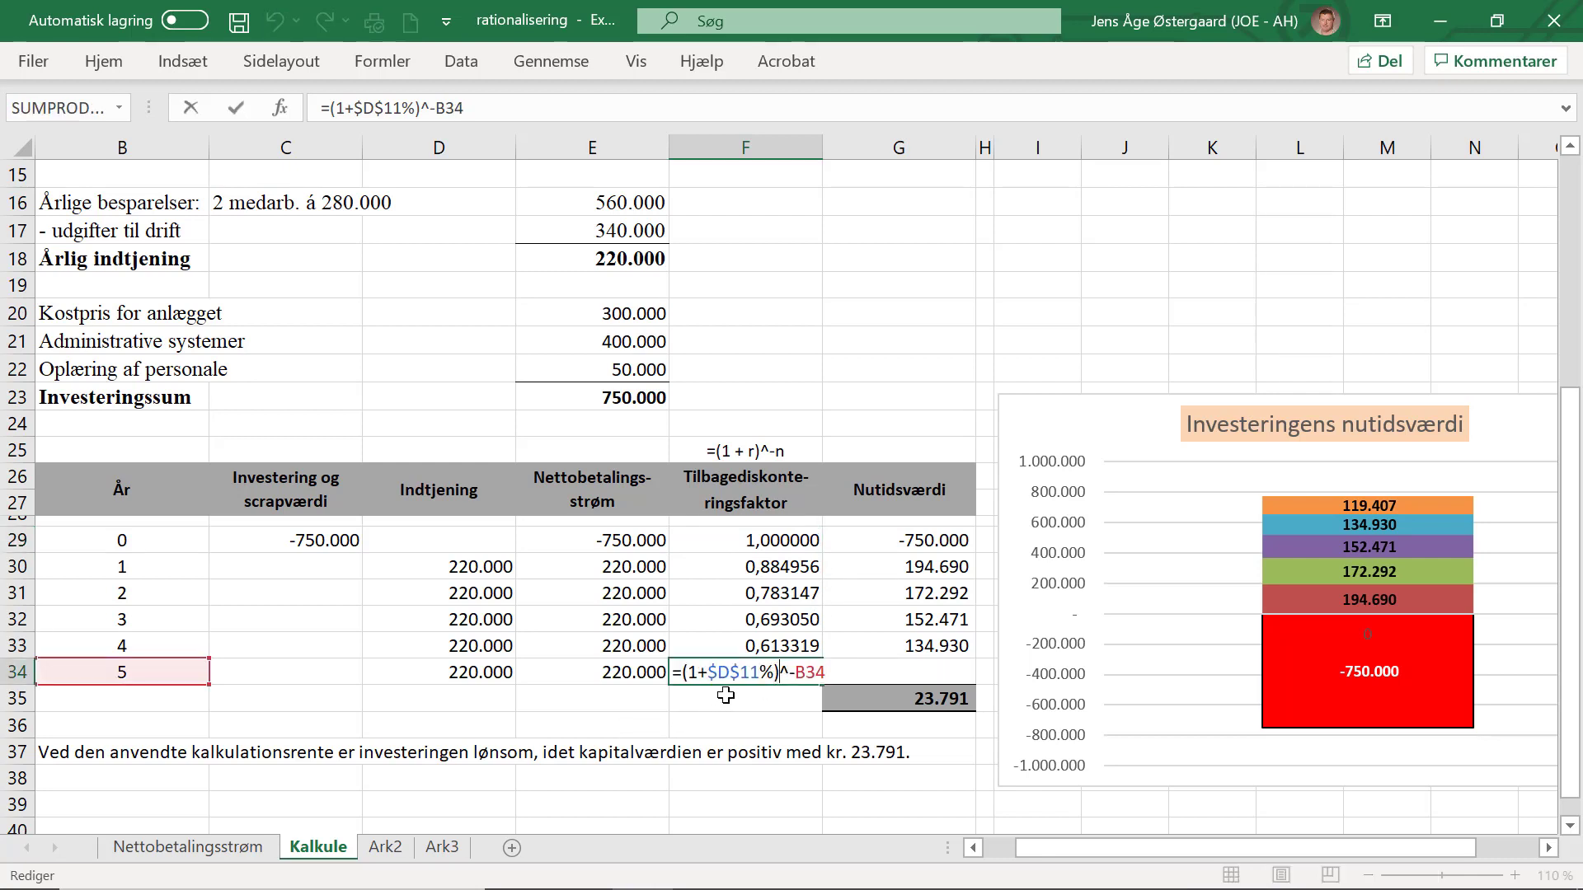
drag(1574, 495, 1573, 330)
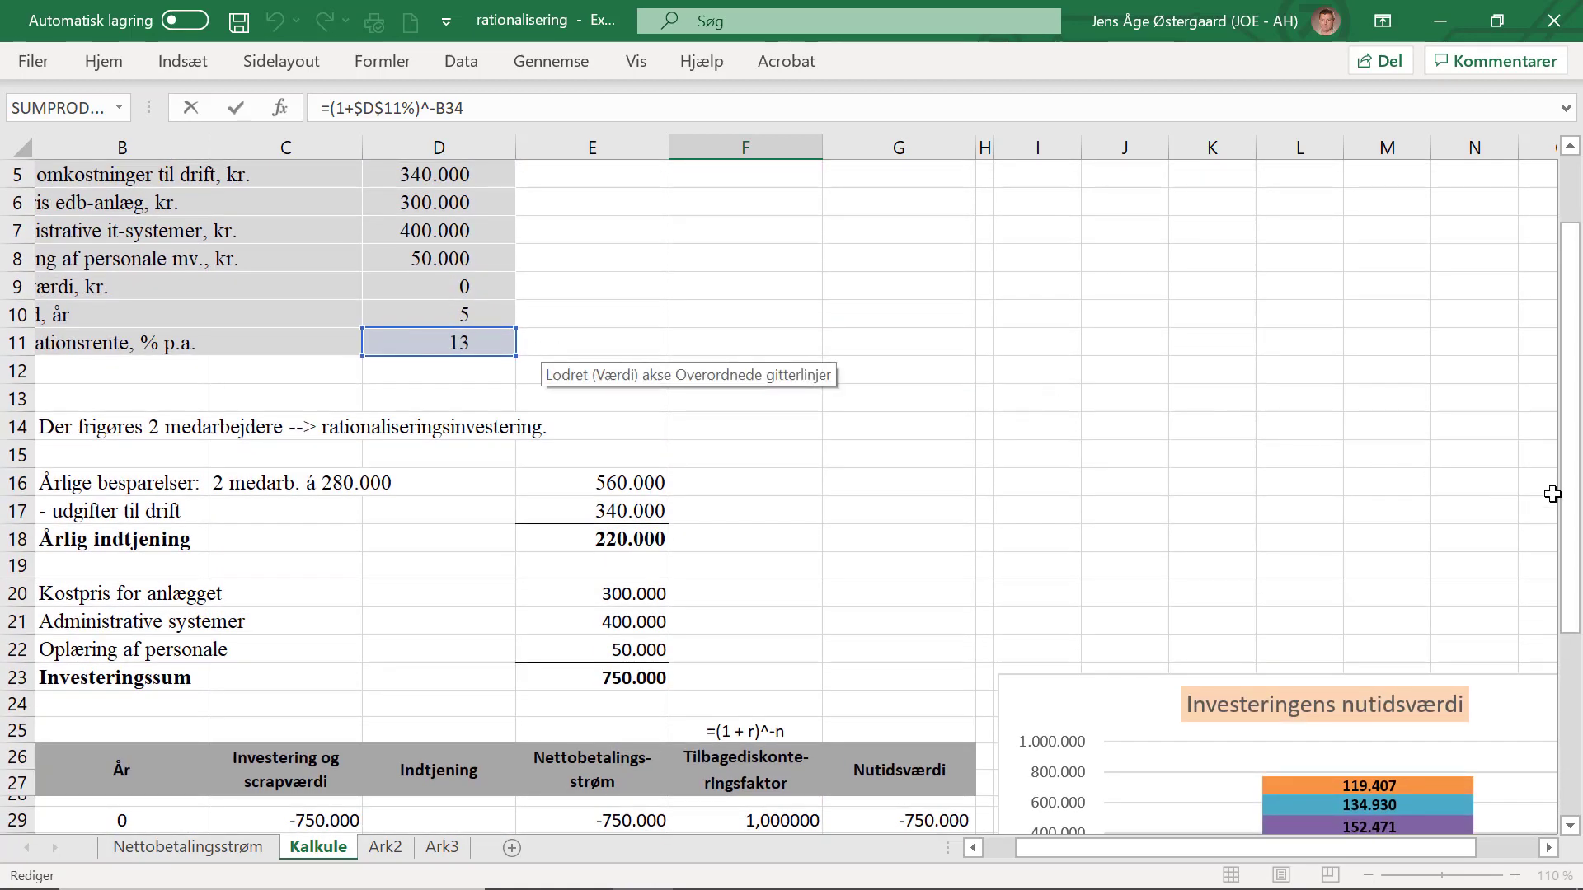
drag(1570, 511, 1580, 661)
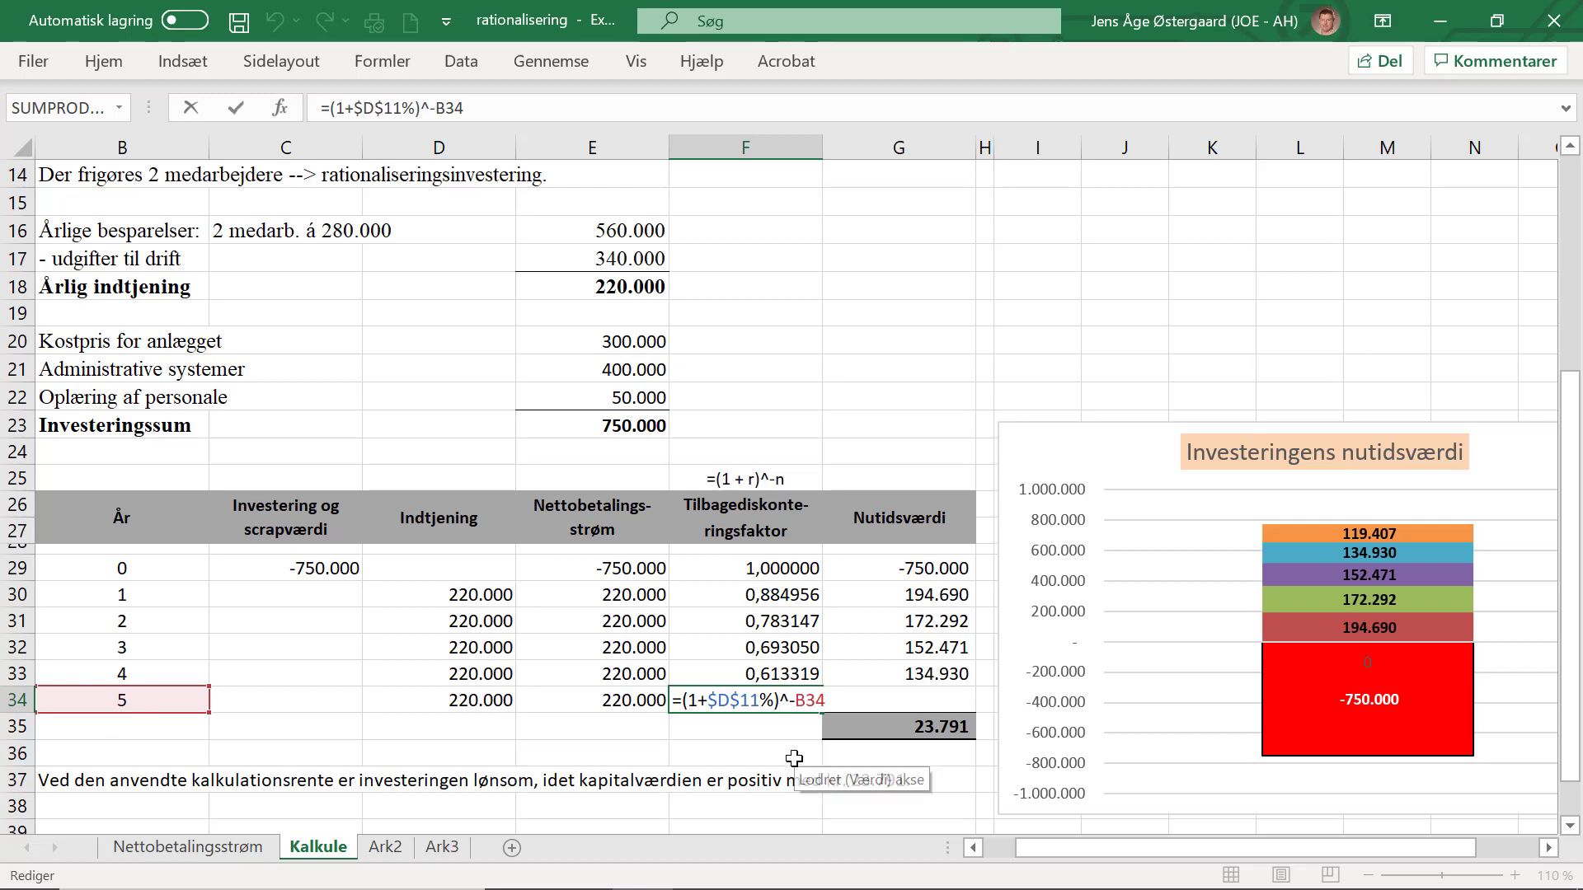
key(Return)
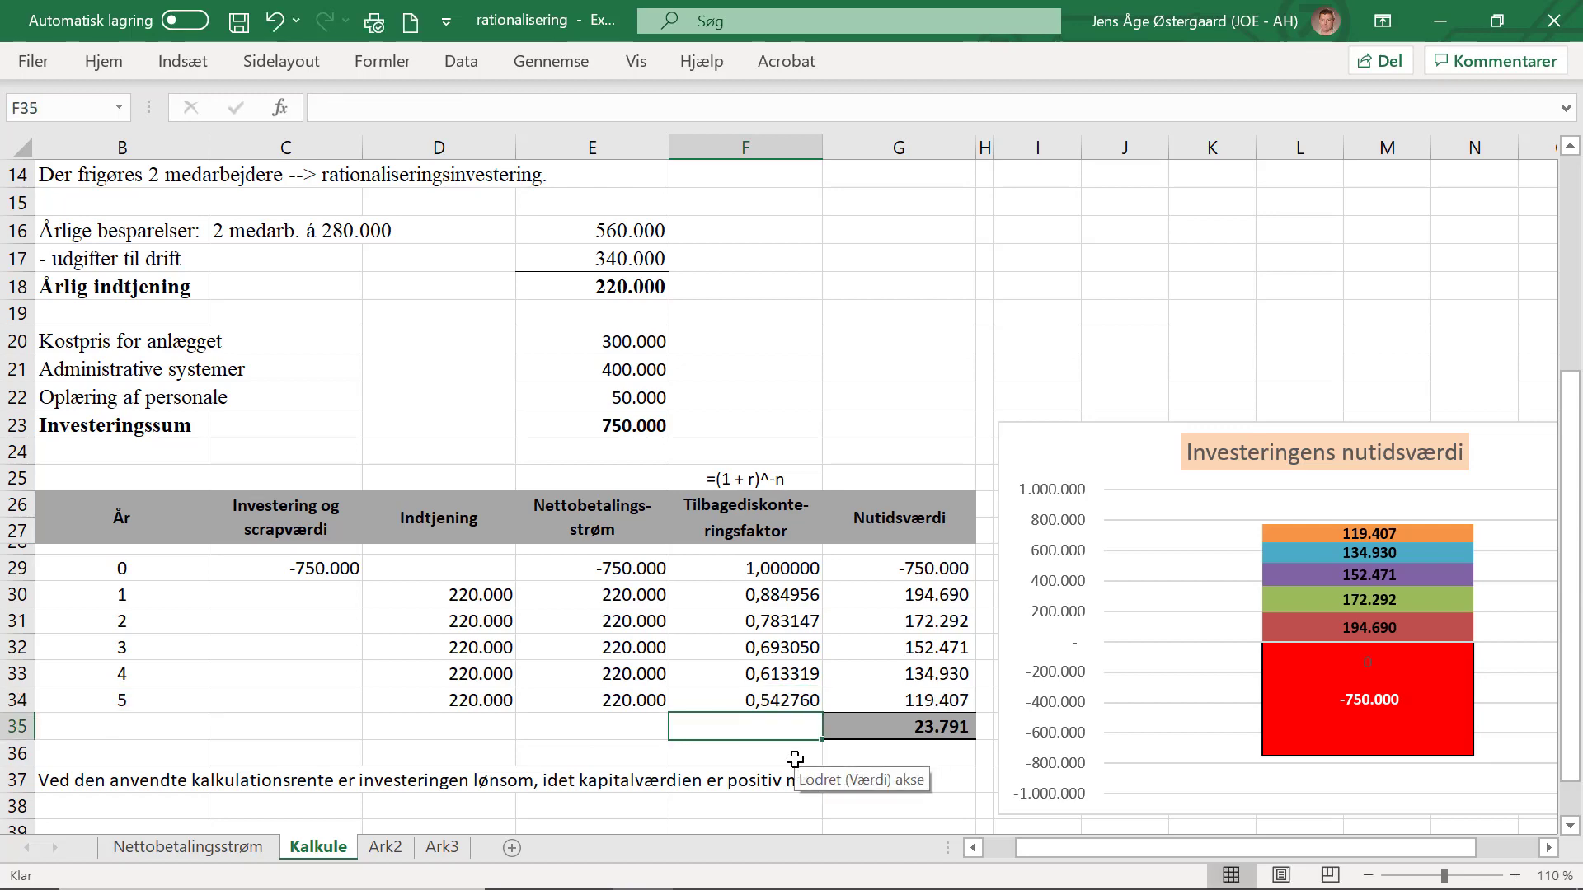
Inspect the year 0 present value formula in G29 and the cells it multiplies
click(736, 534)
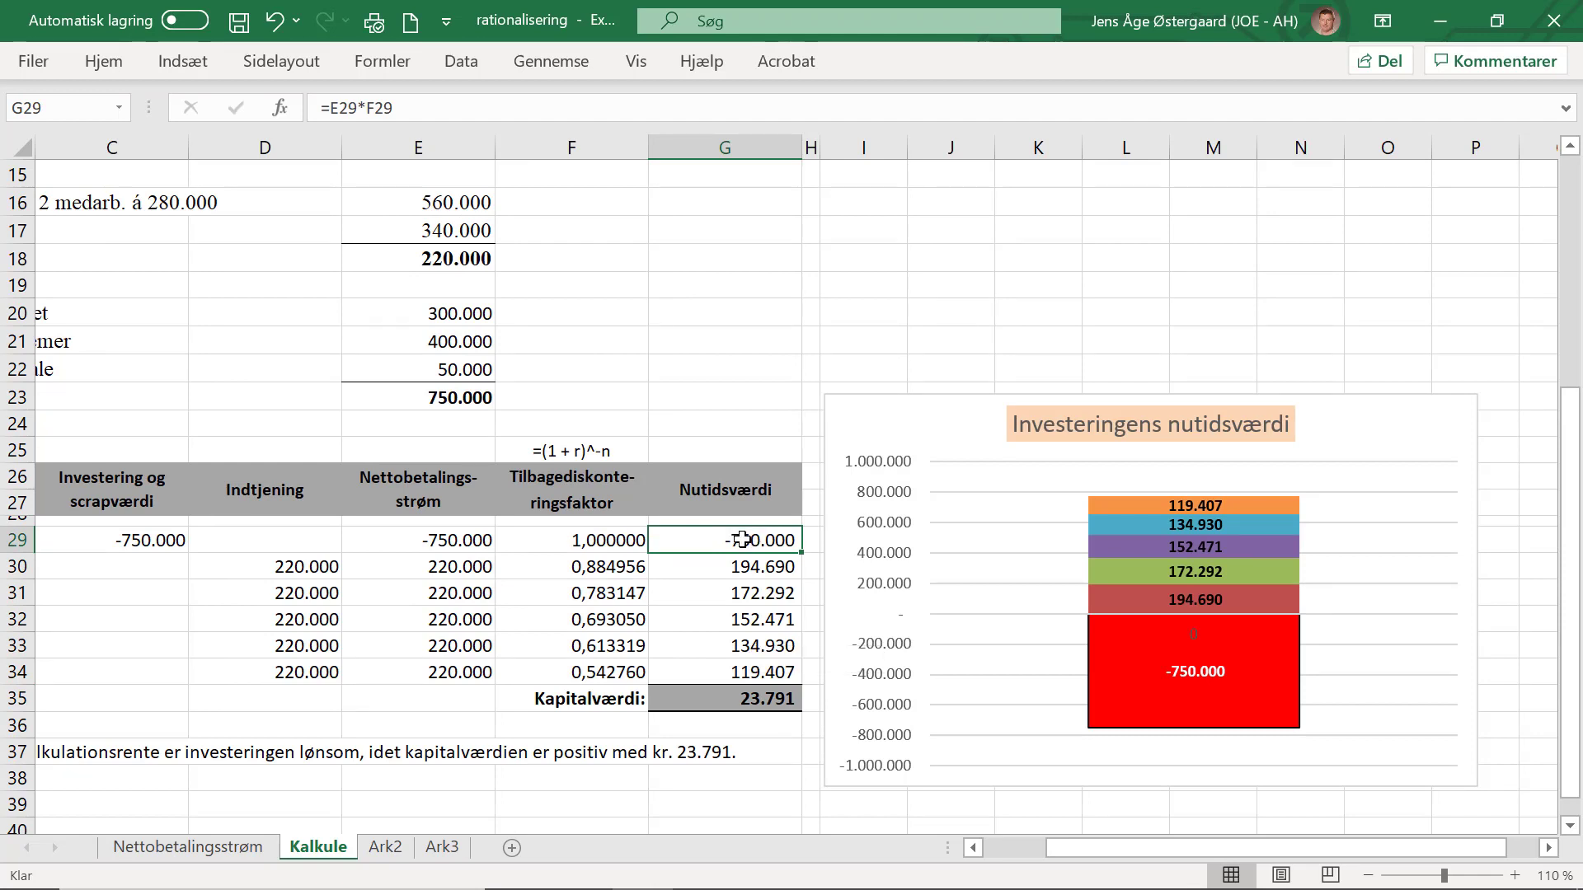
double_click(744, 540)
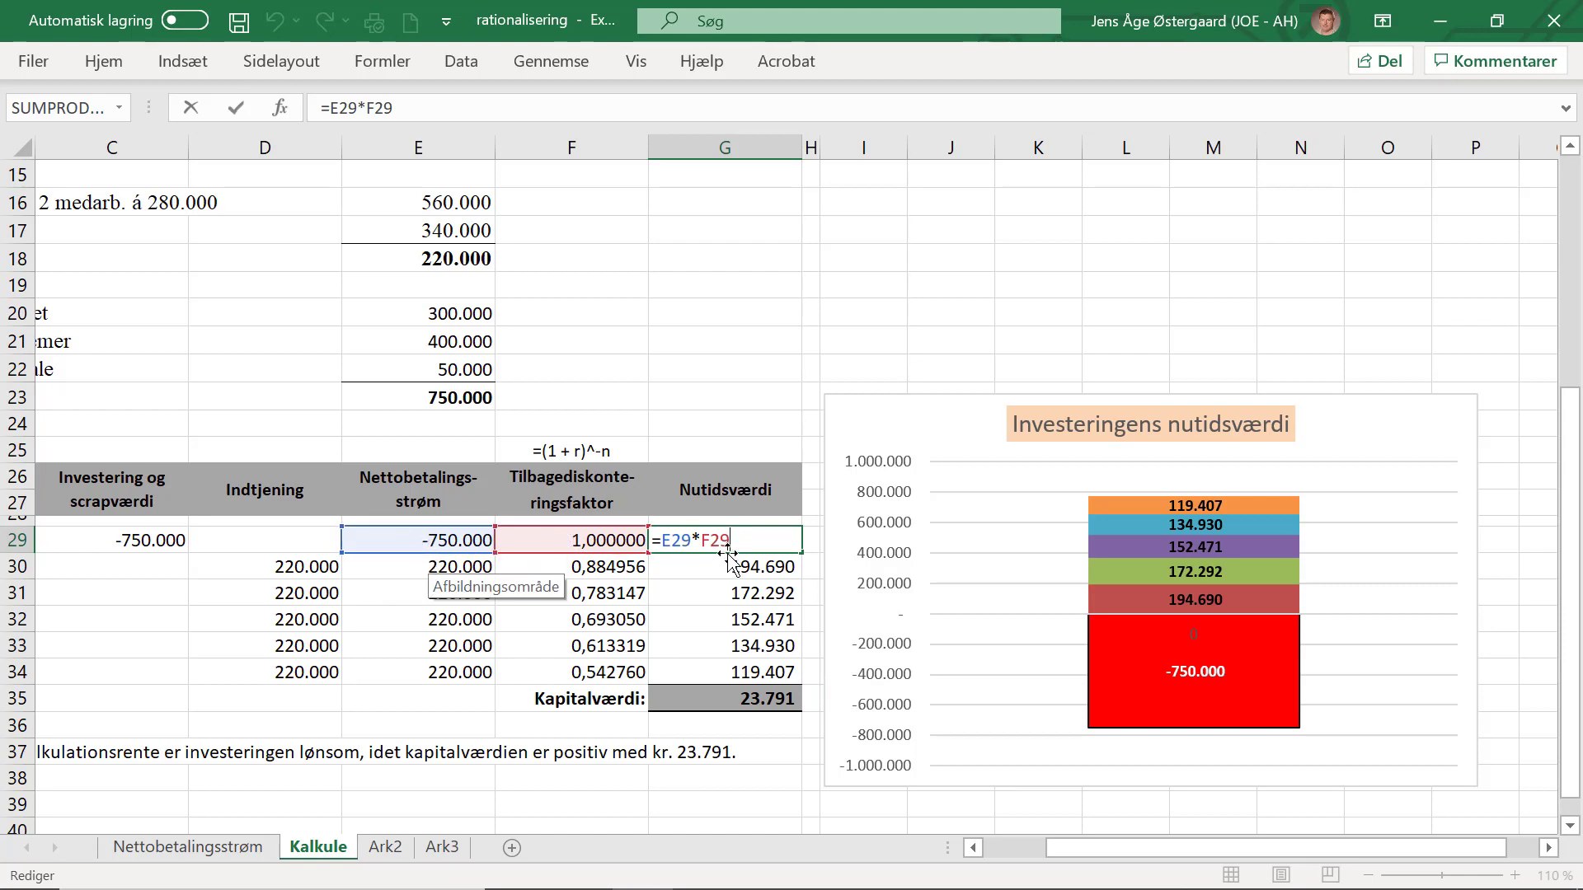
key(Return)
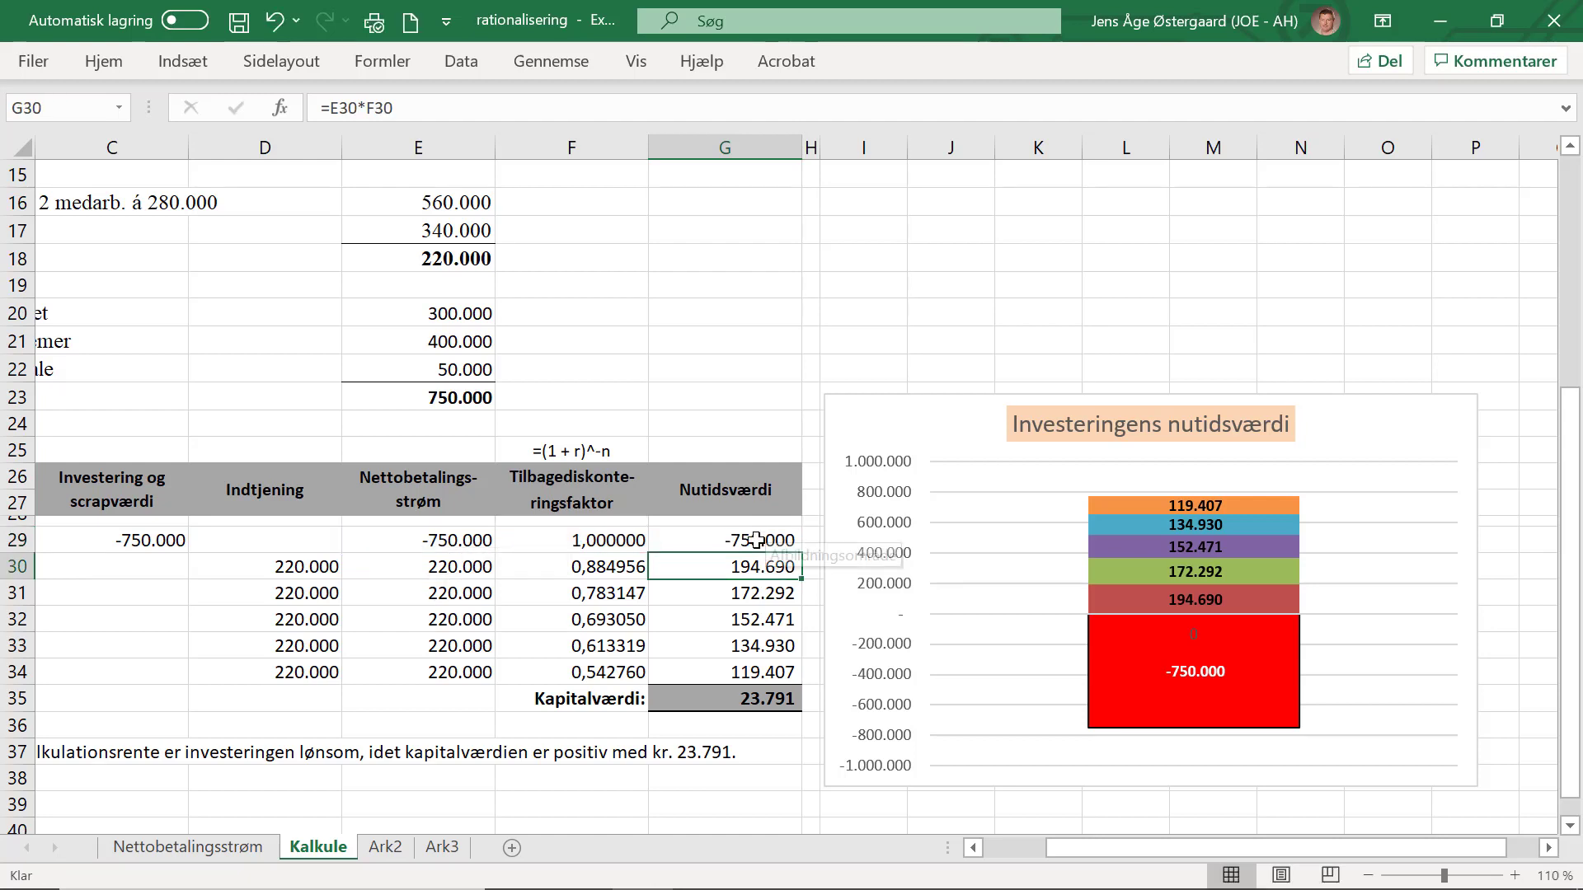
Inspect the year 5 present value formula in G34 and the cells it multiplies
click(733, 672)
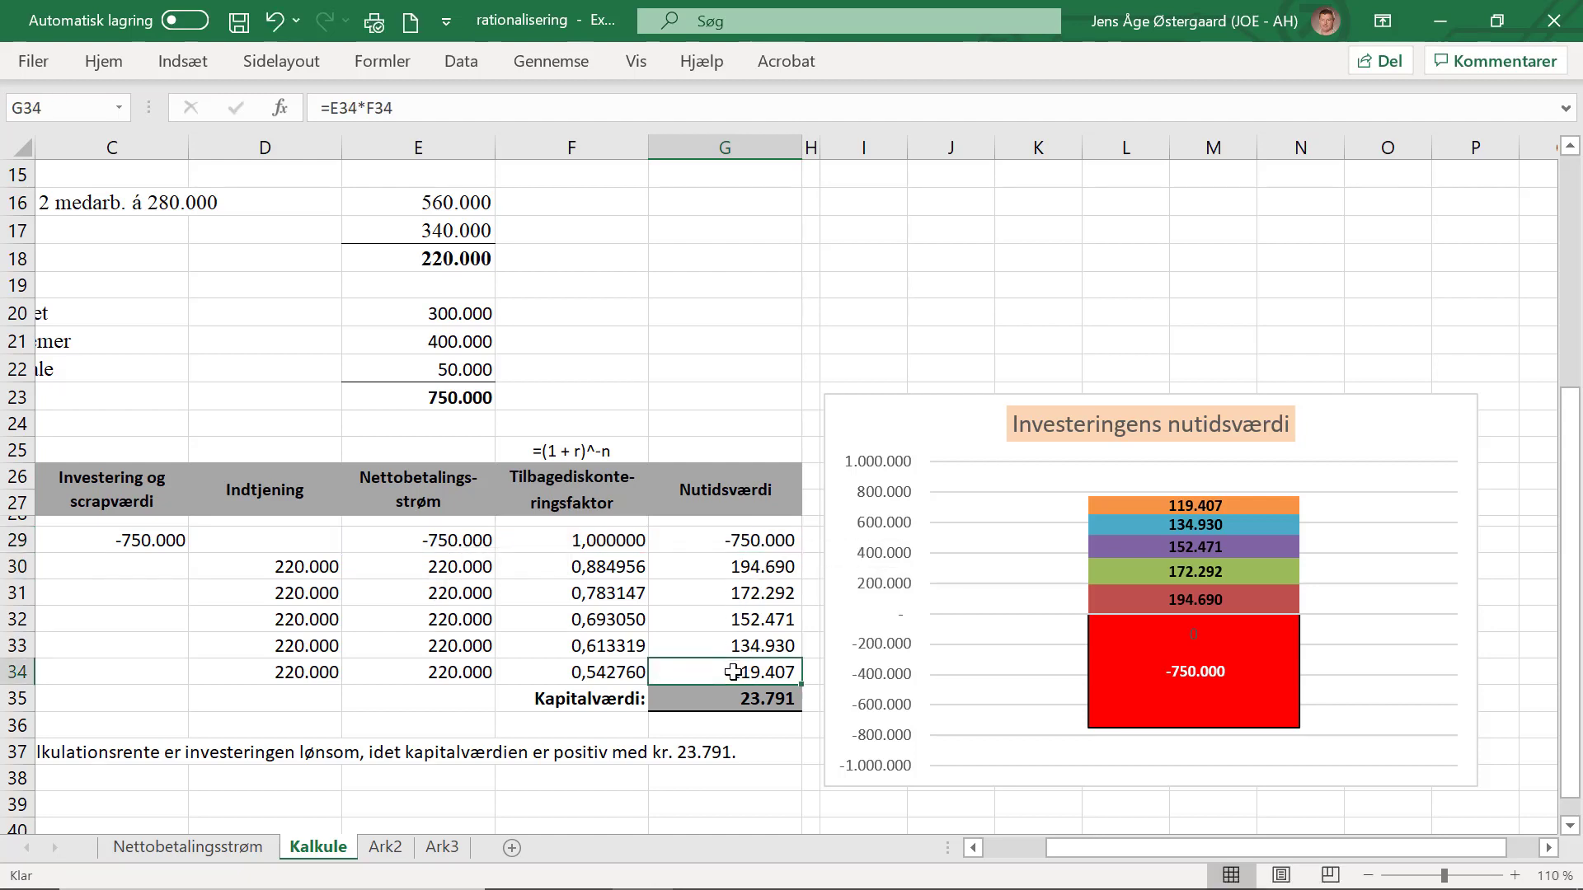
double_click(733, 672)
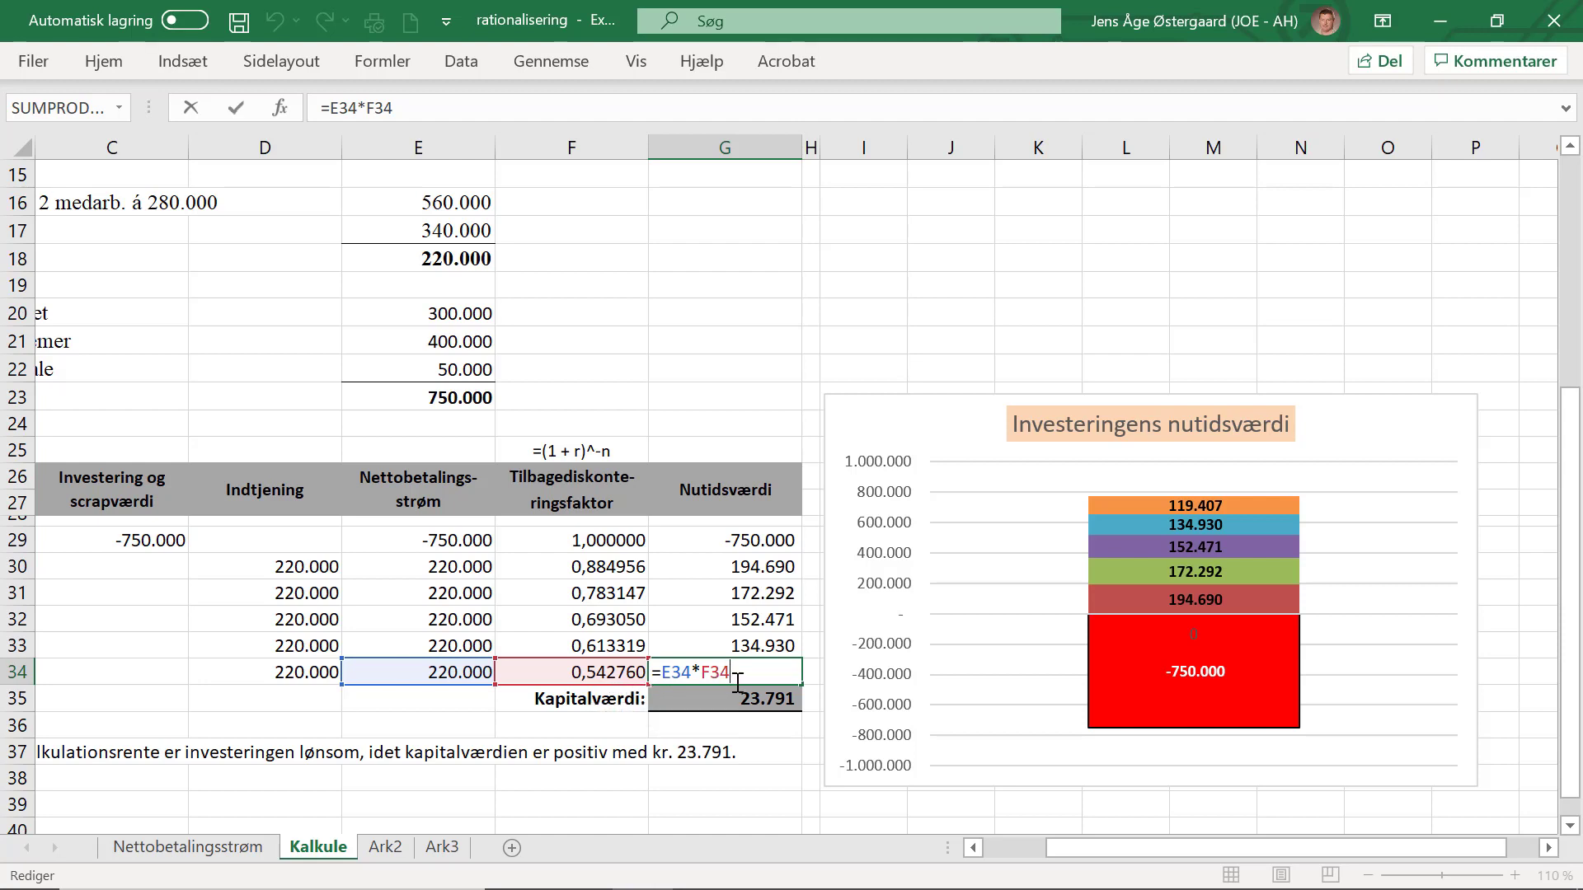
key(Return)
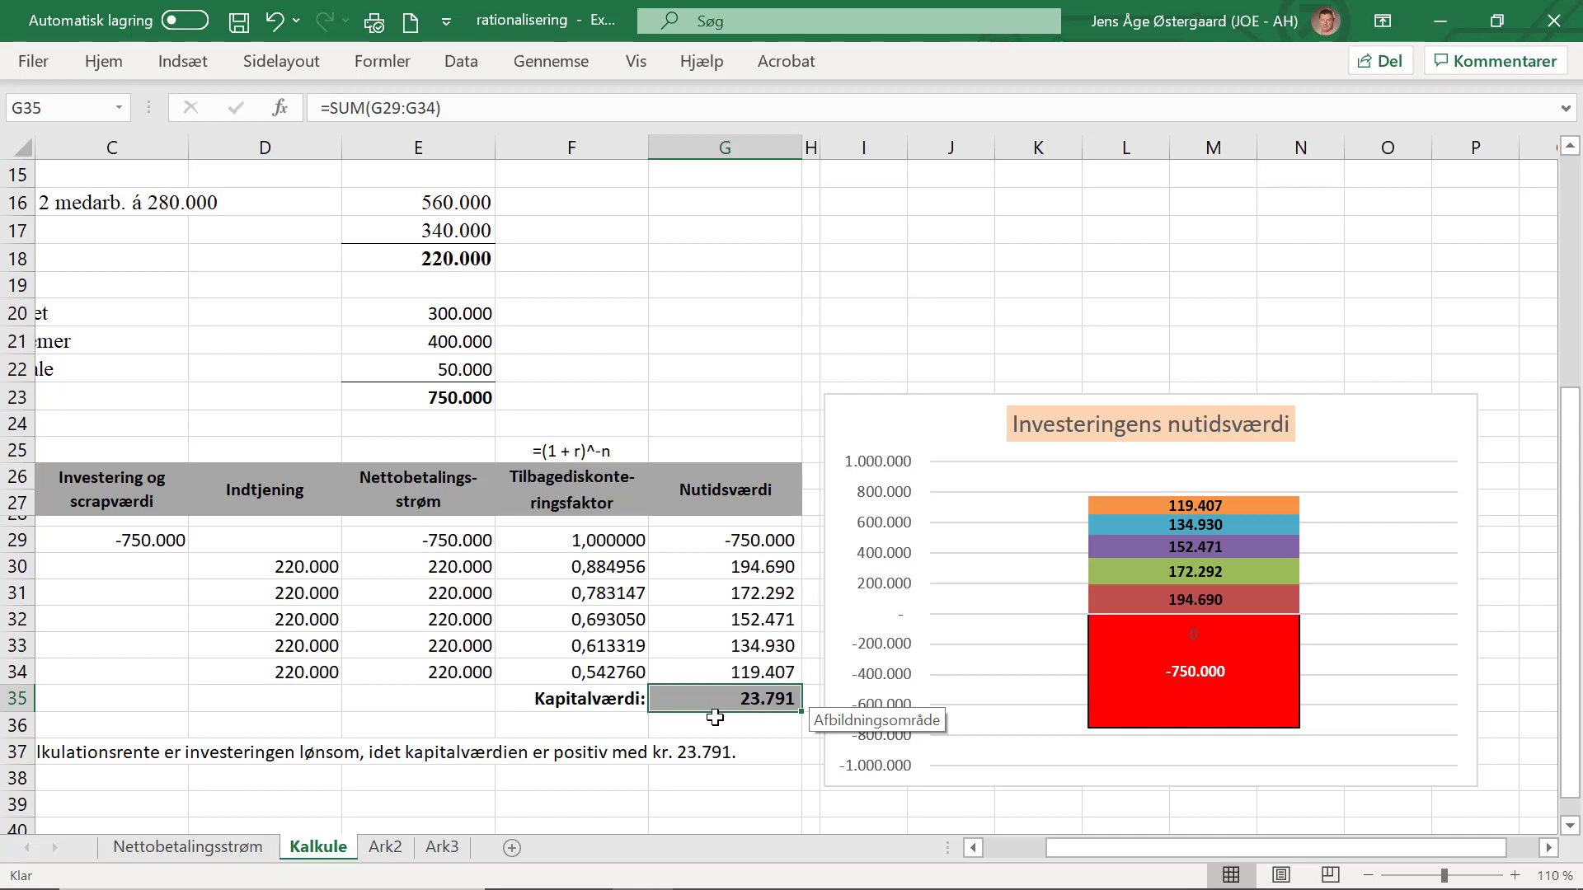
Inspect the sum formula in G35 that adds up the present values of all years
scroll(714, 718, up, 1)
scroll(715, 717, left, 1)
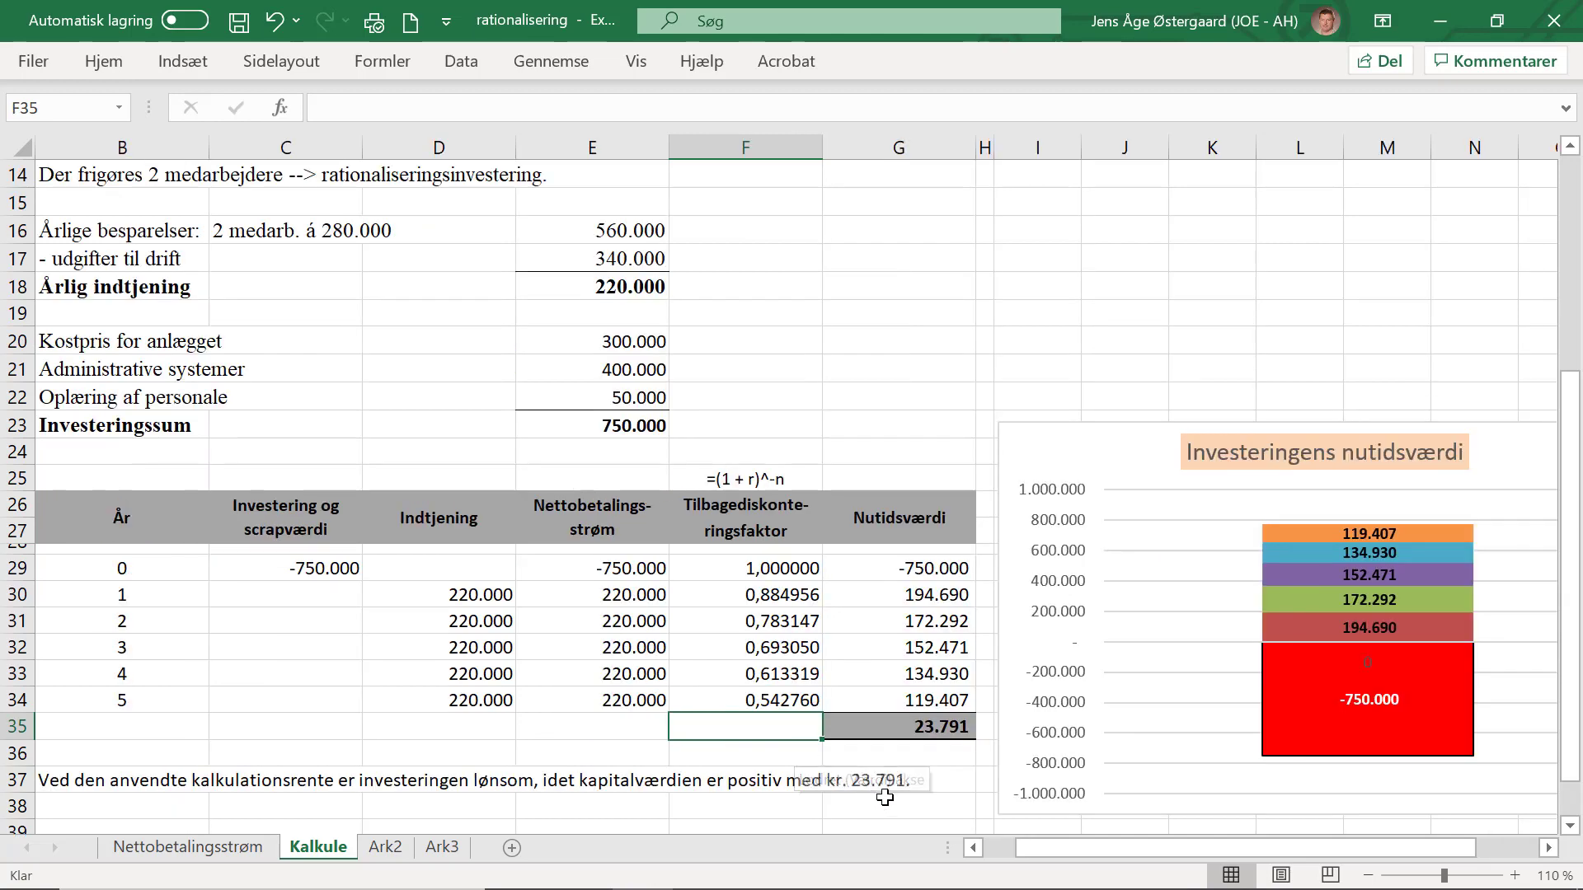
click(933, 803)
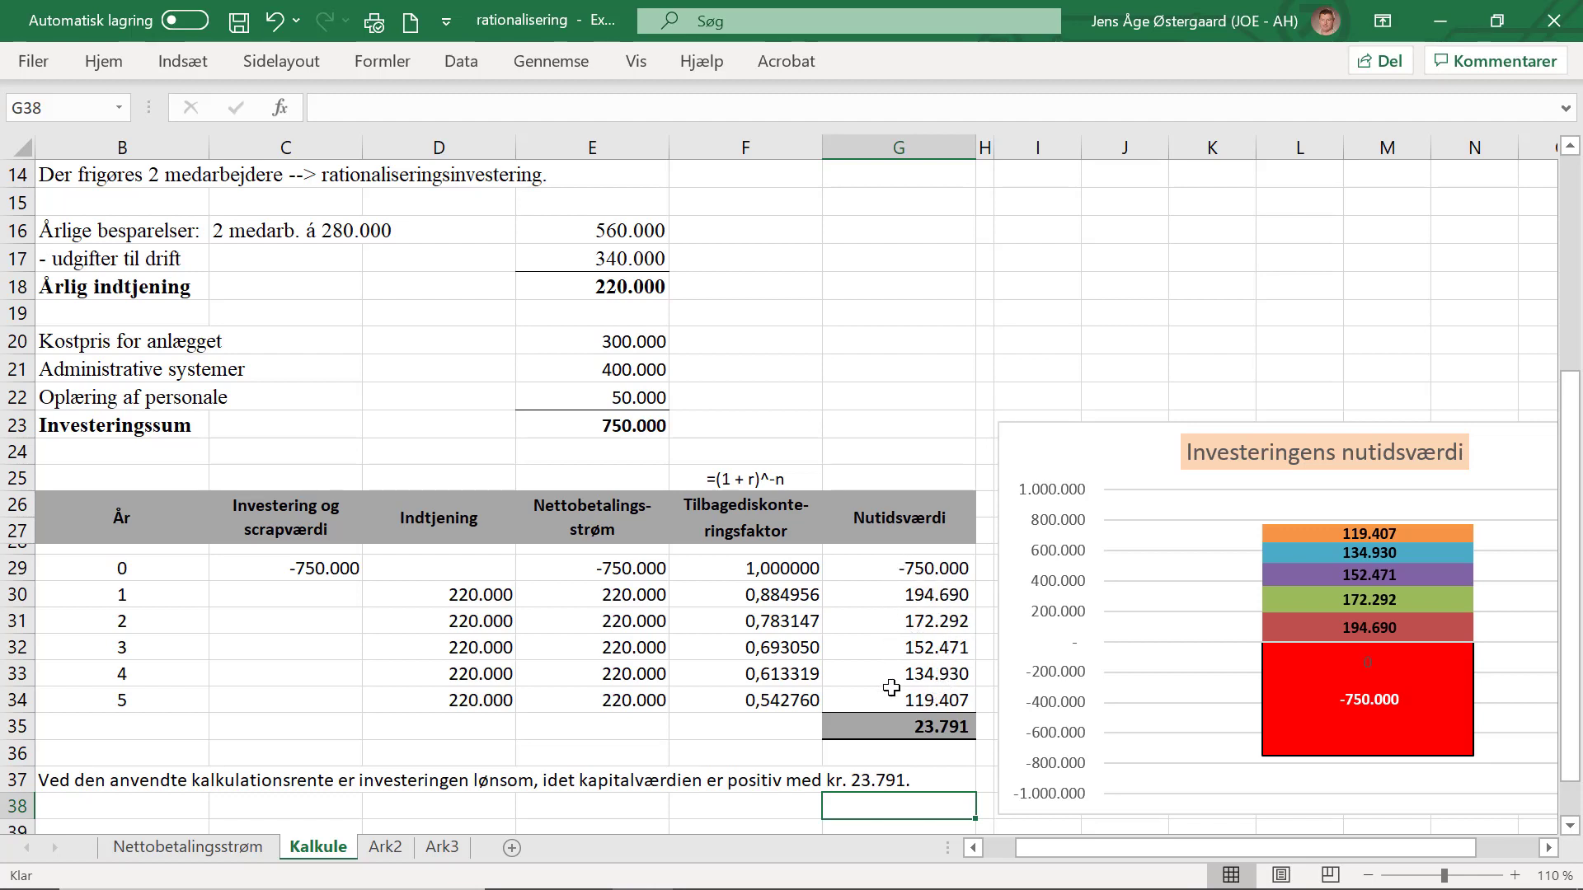
click(891, 732)
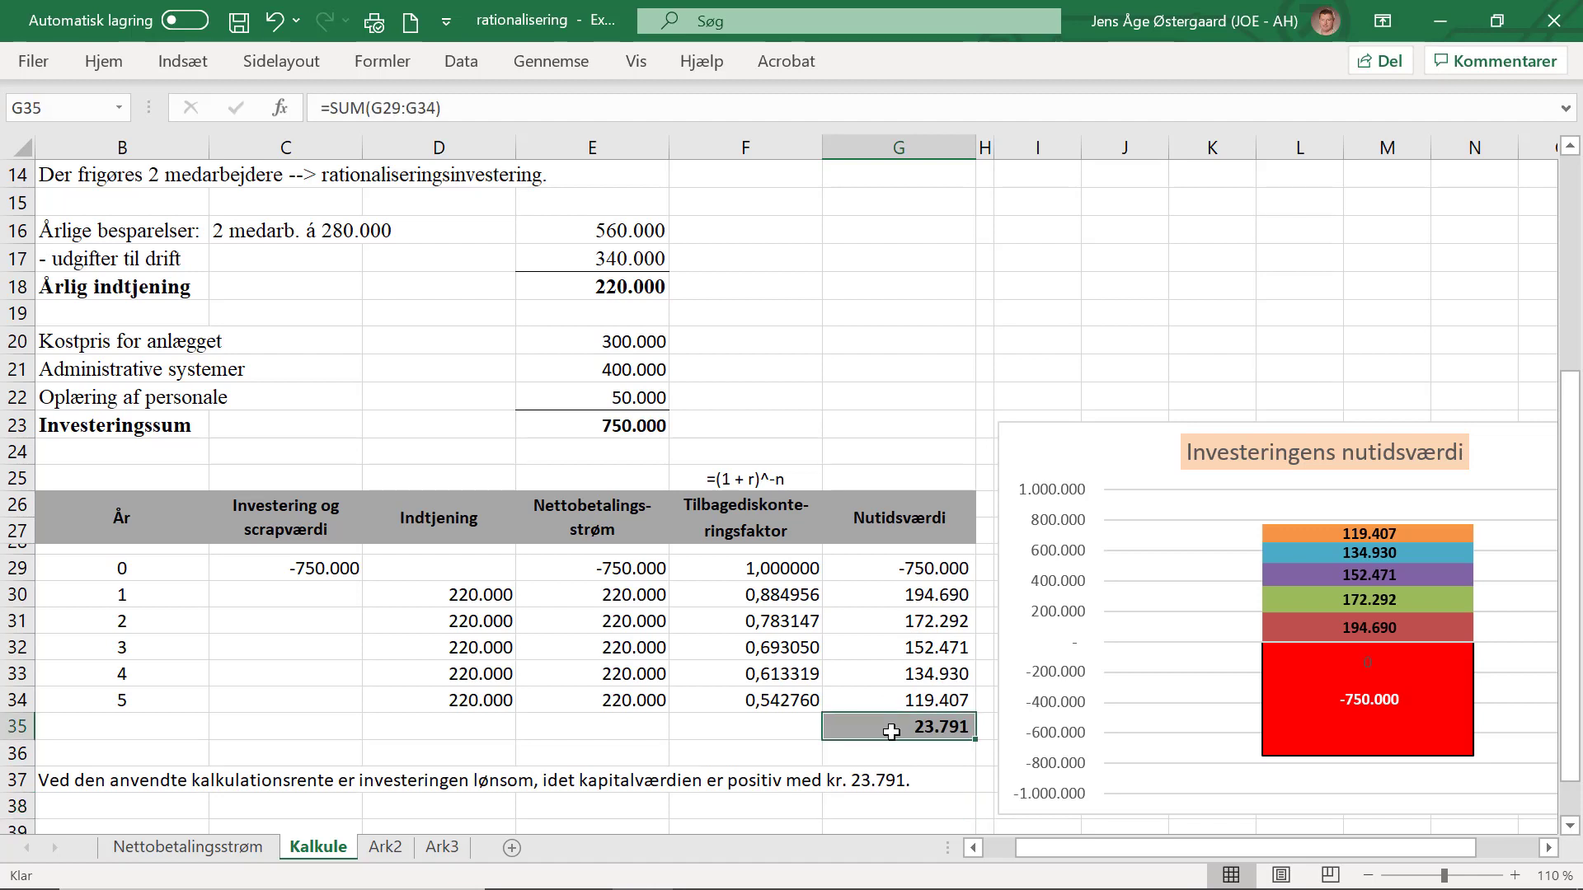
Enter the label "Kapitalværdi:" in F35, beside the present value total
click(752, 732)
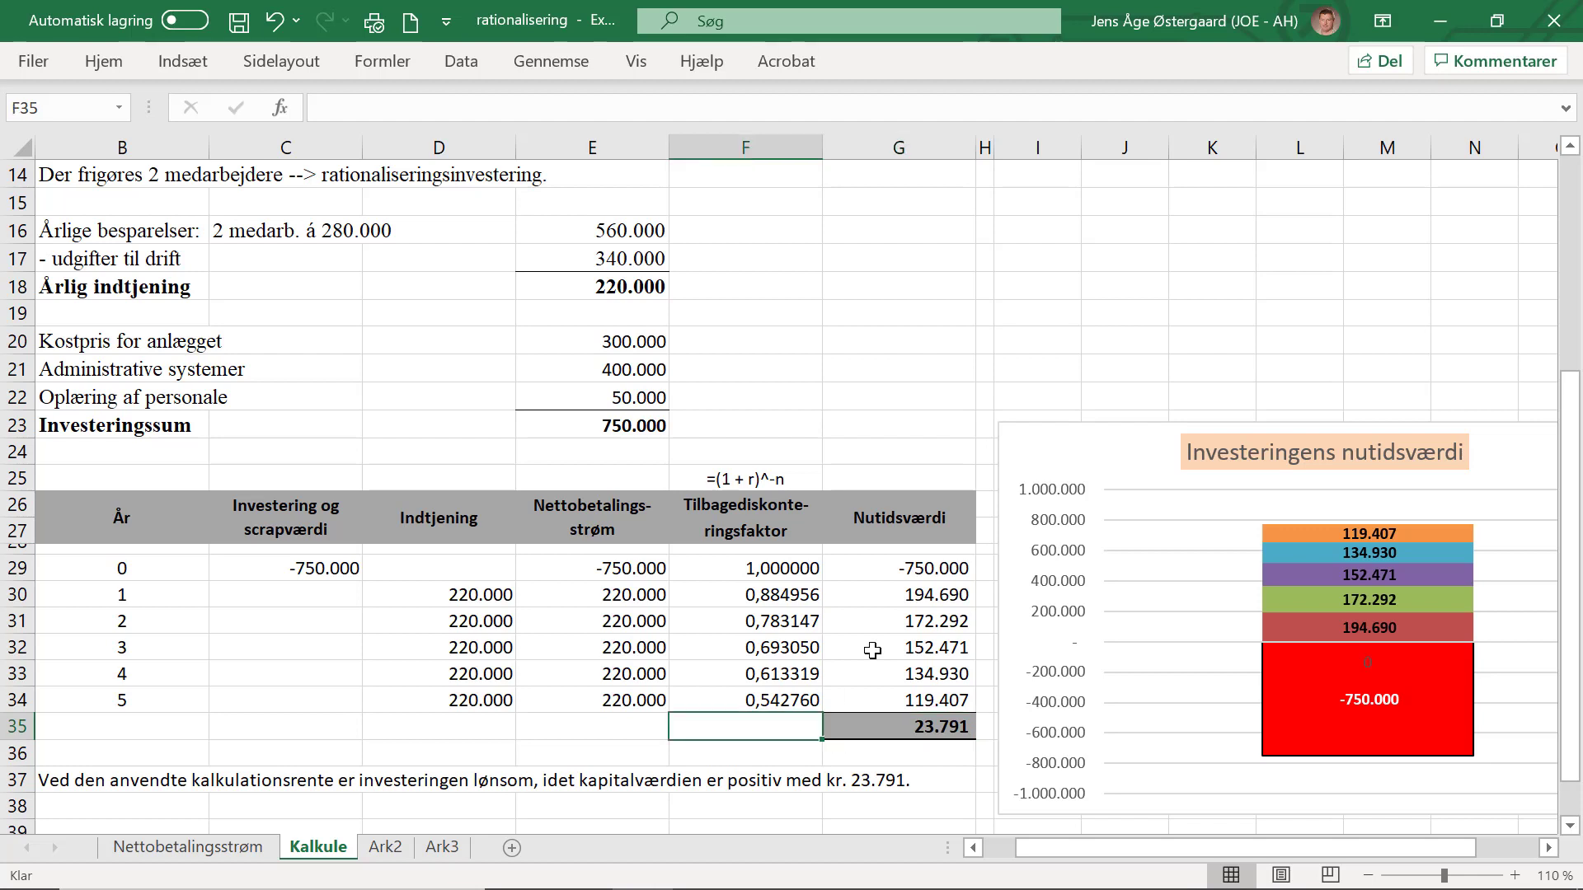
text(Ka)
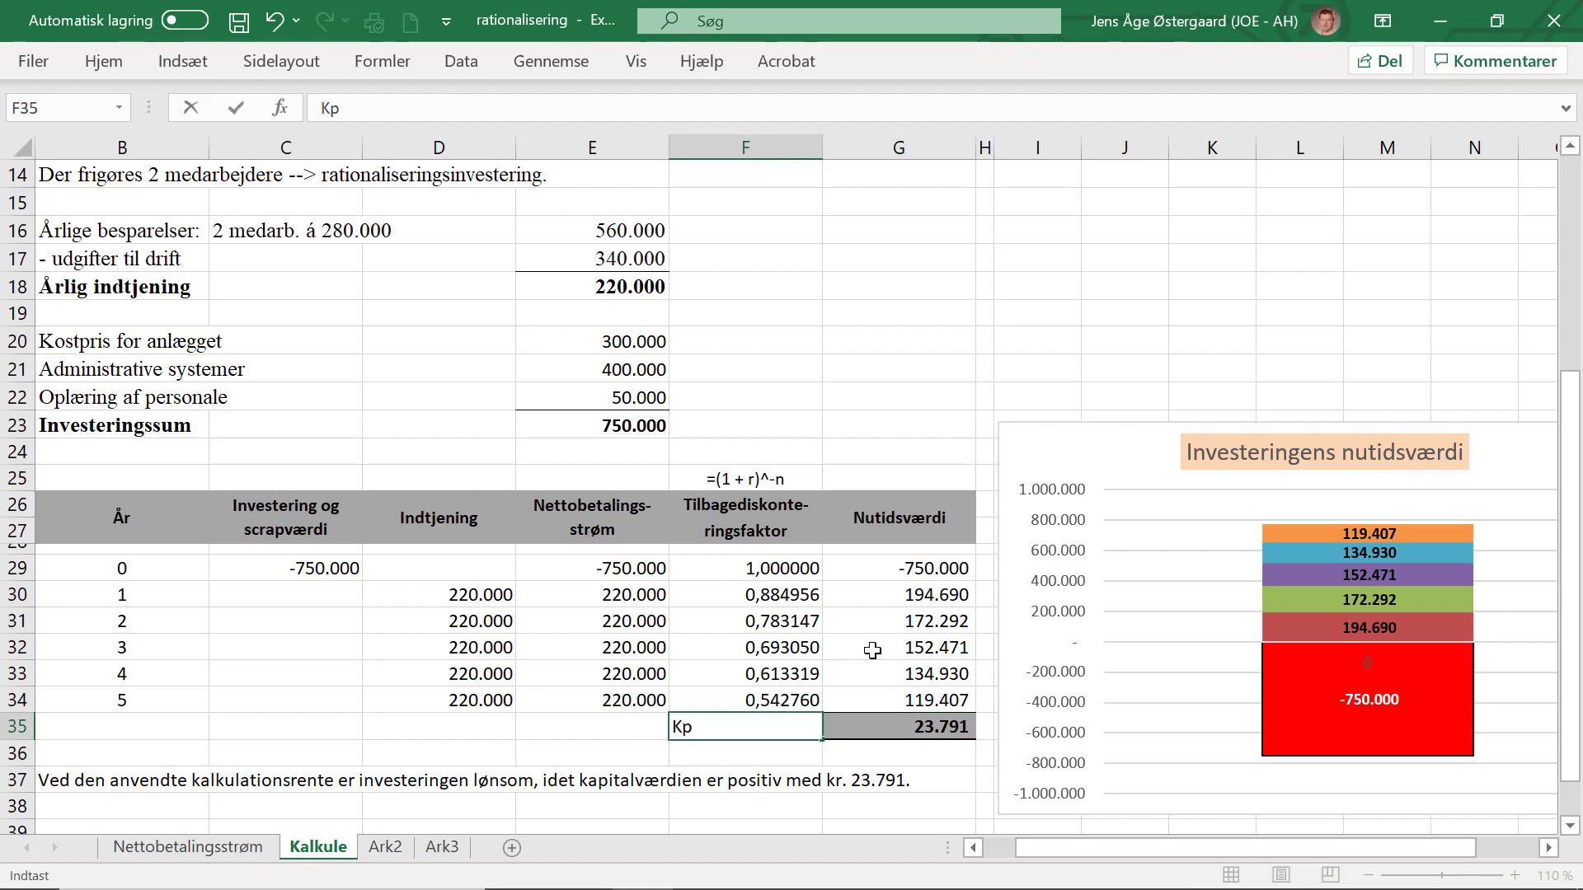
text(pital)
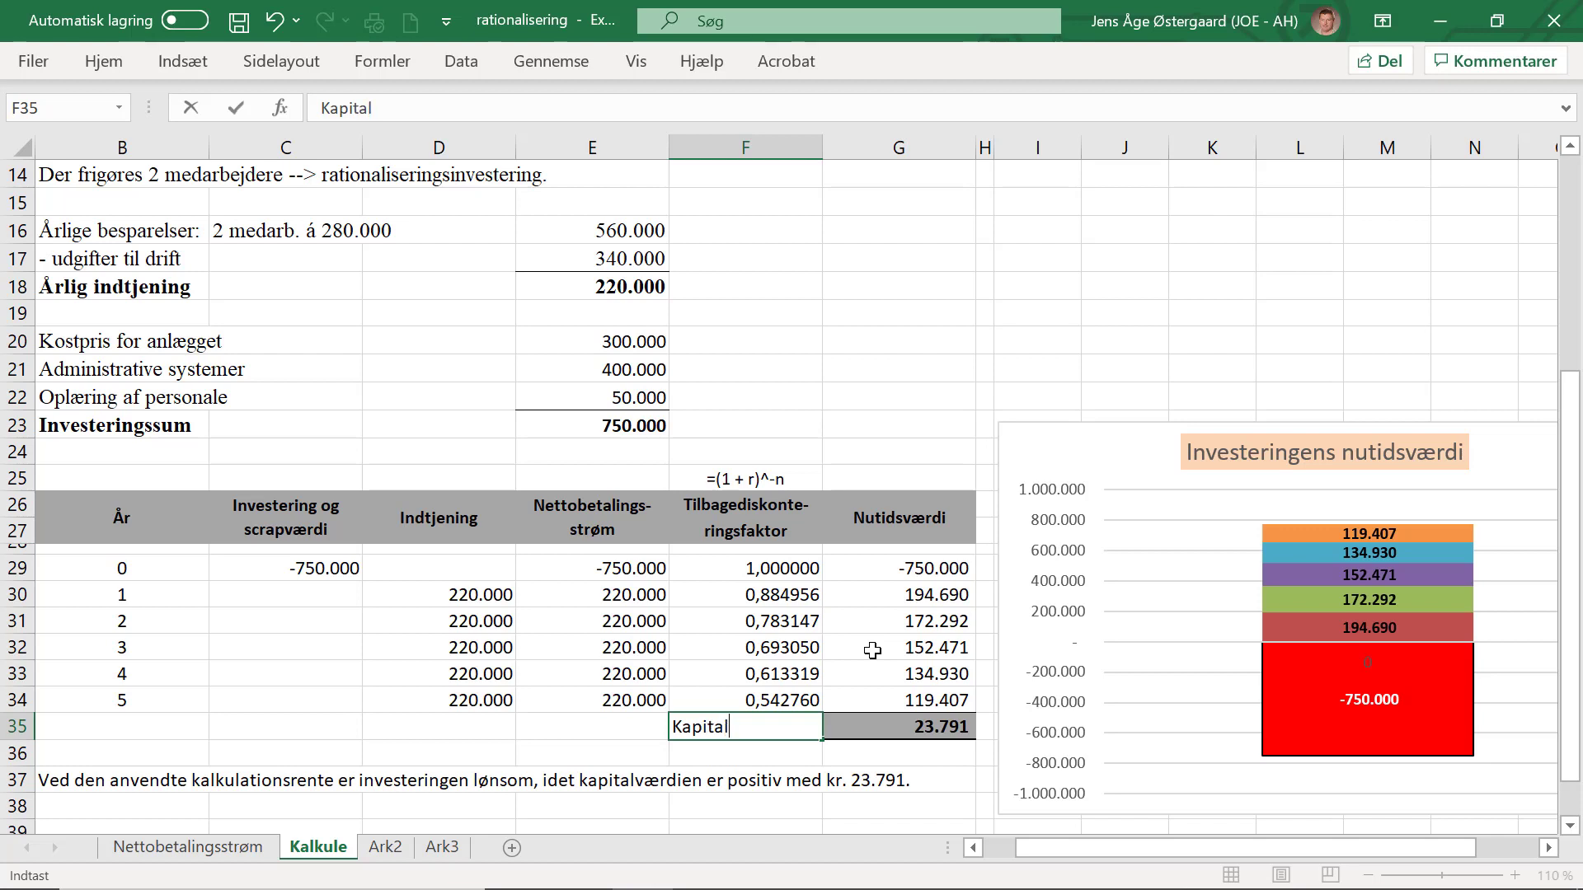
text(værdi:)
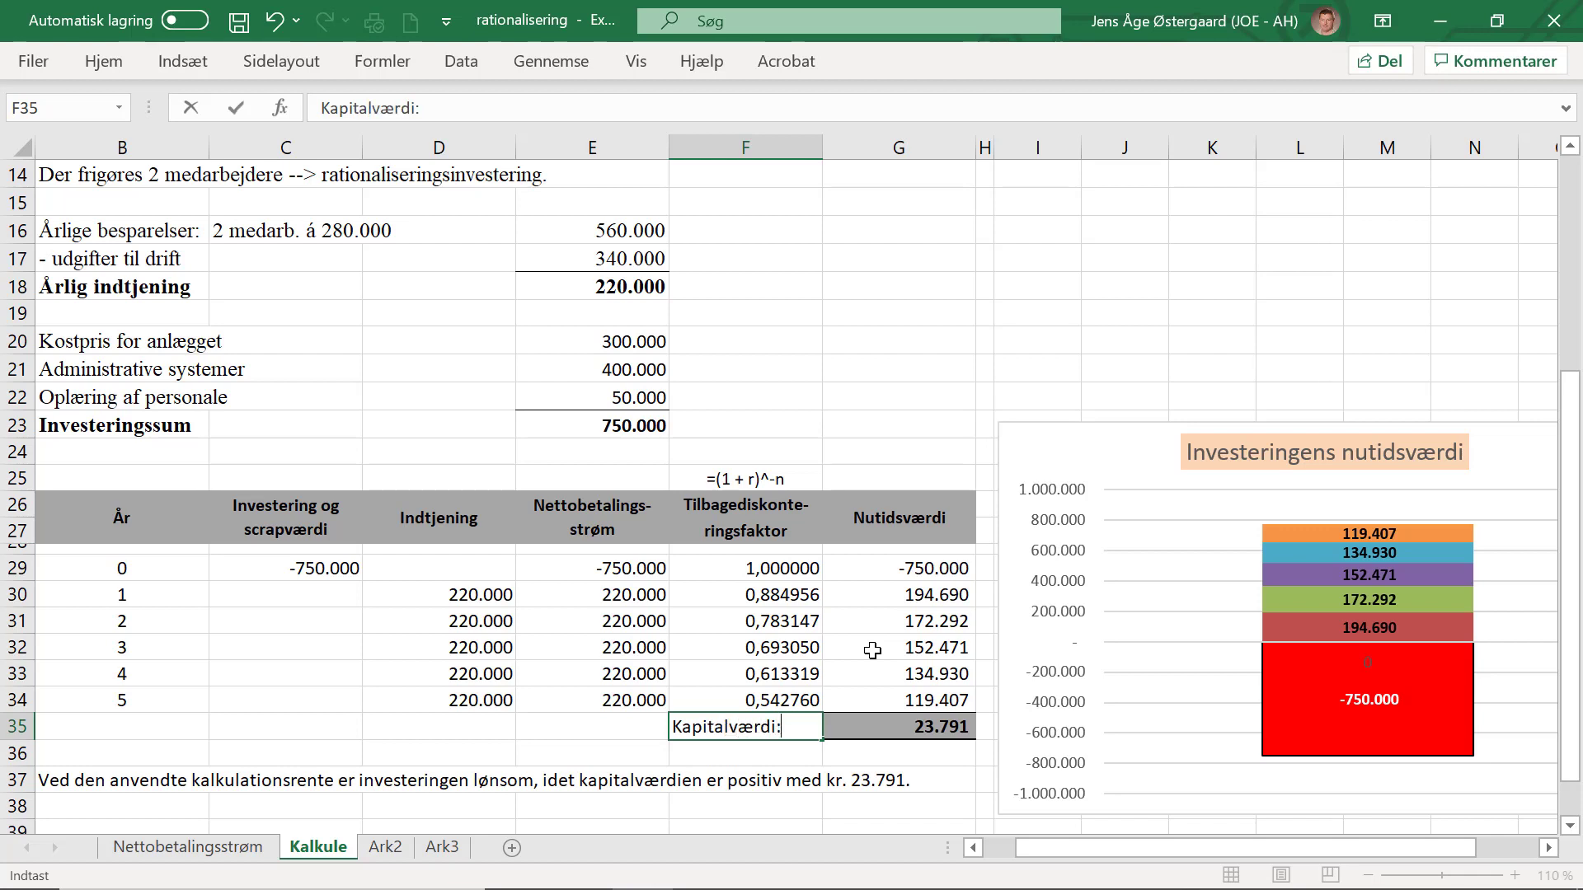
key(Return)
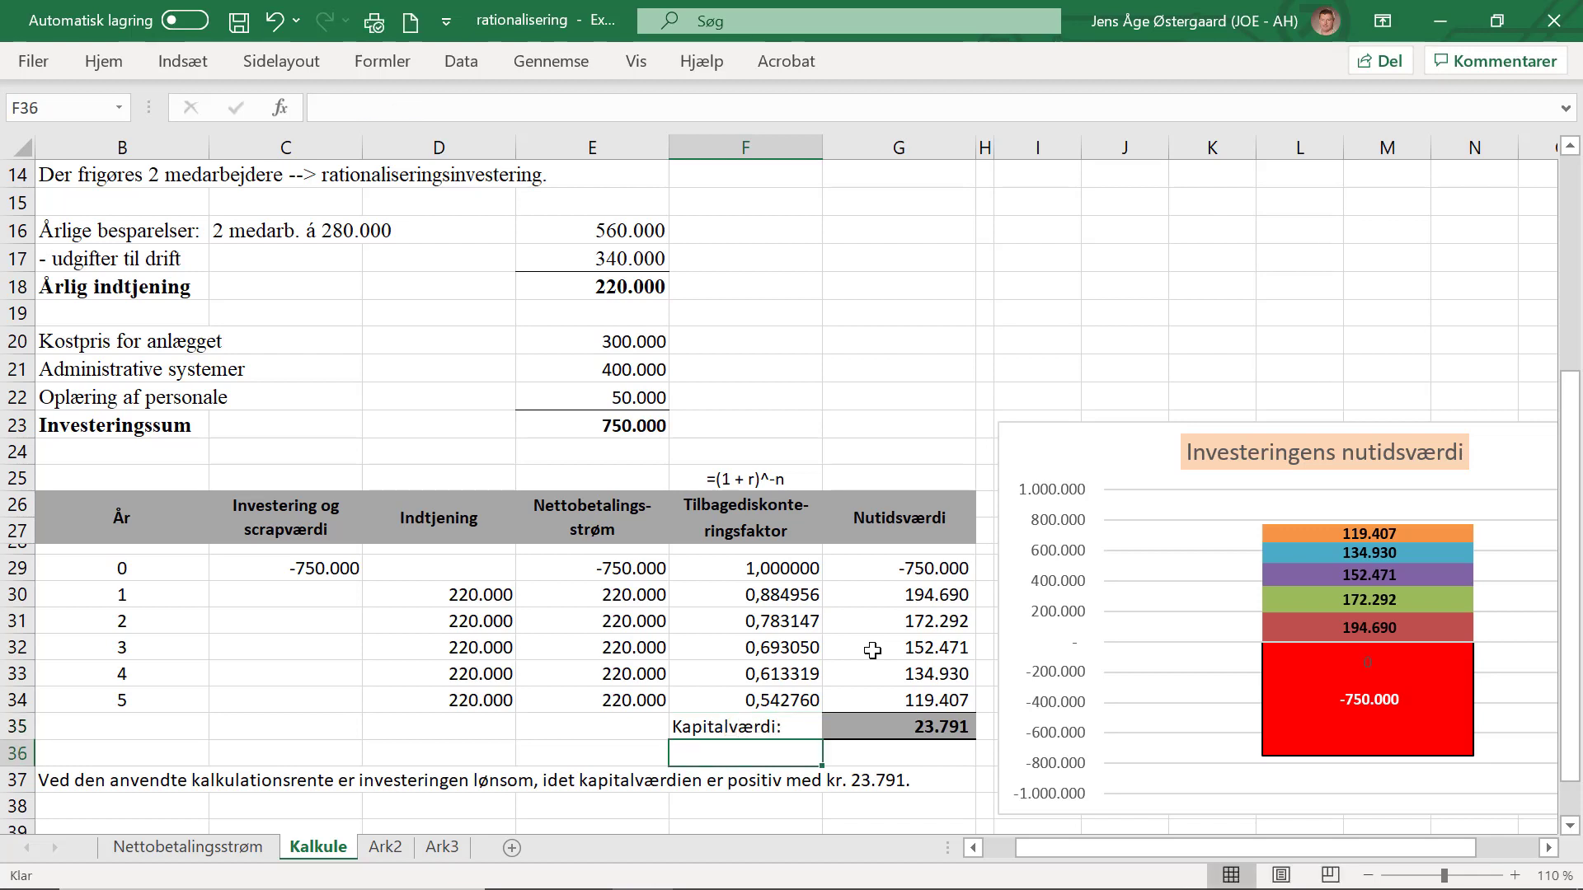
Make the "Kapitalværdi:" label in F35 bold and right-align it
right_click(755, 730)
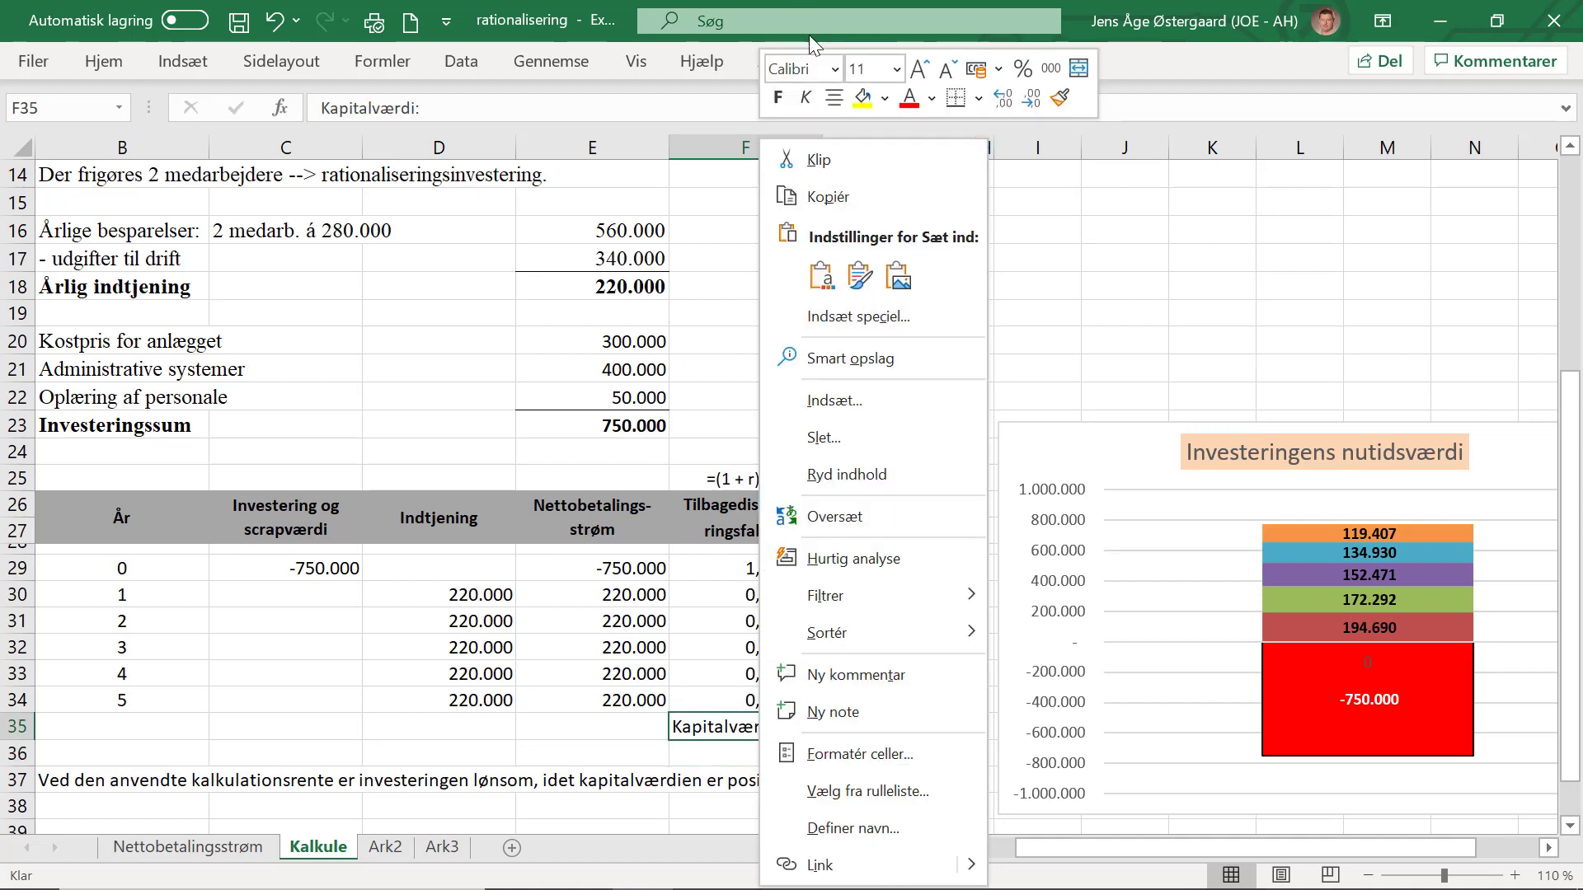
click(777, 98)
click(103, 61)
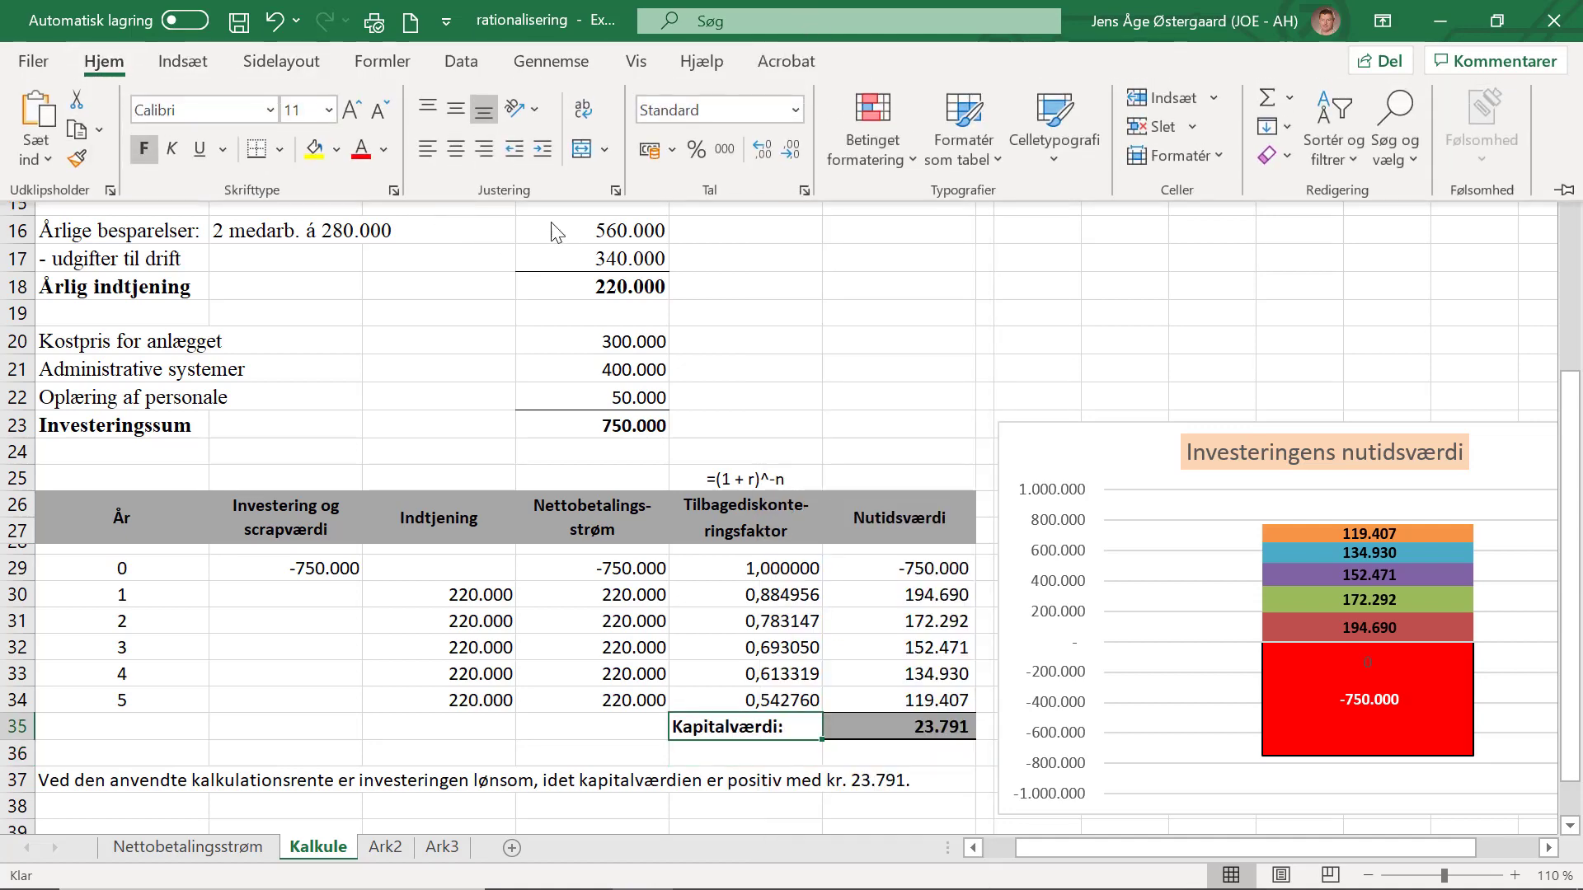
click(484, 148)
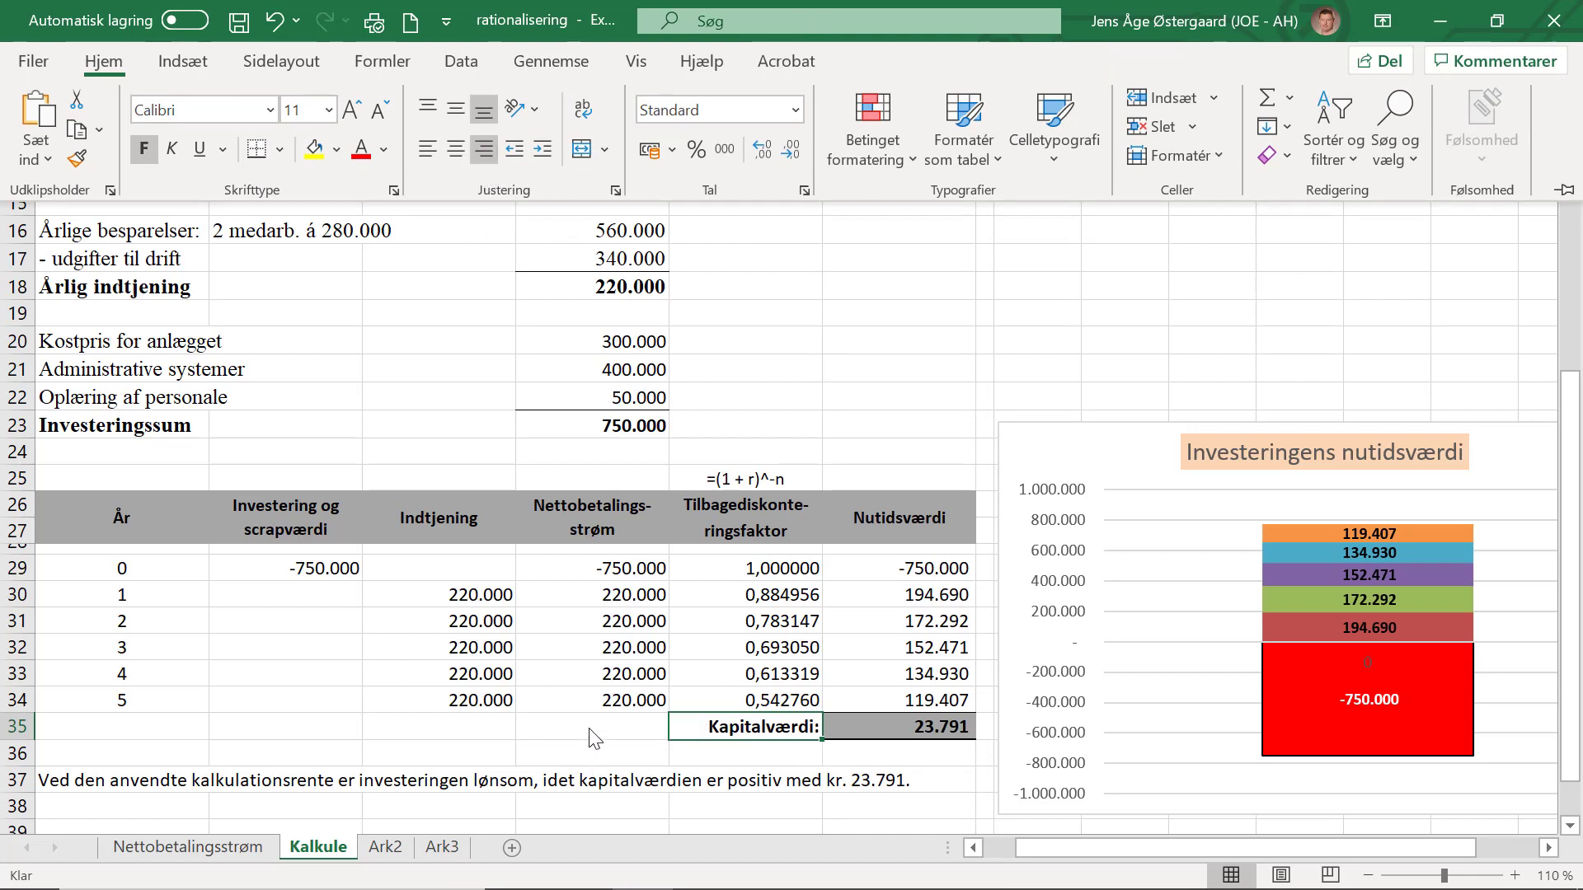
click(591, 734)
click(587, 730)
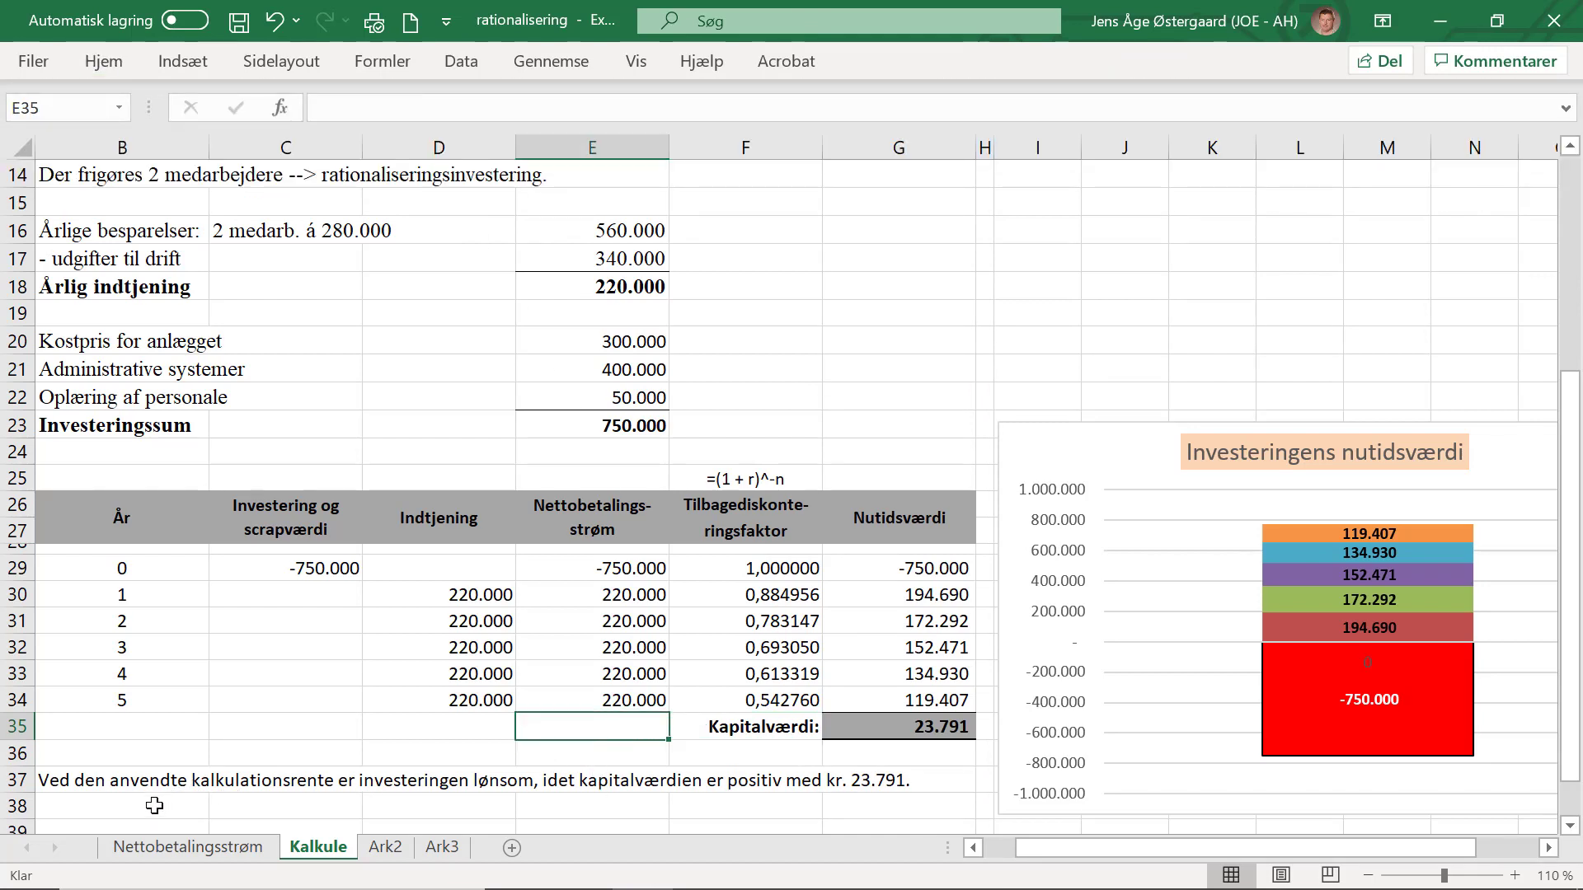
Review the profitability conclusion in B37 and the Investeringens nutidsværdi chart beside the table
click(118, 785)
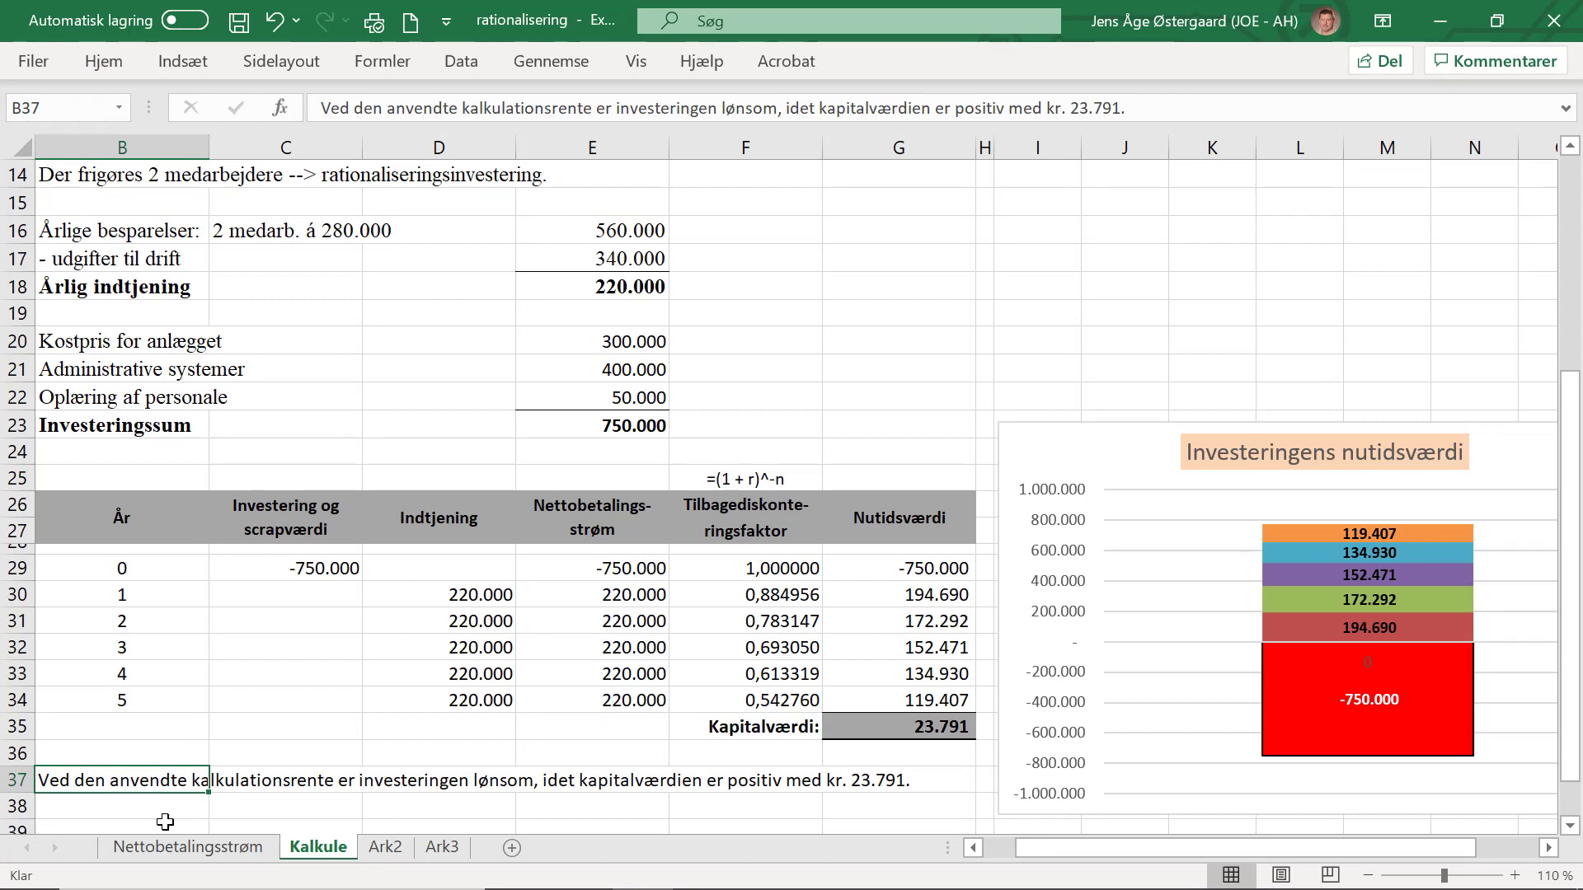
click(1569, 826)
click(1548, 847)
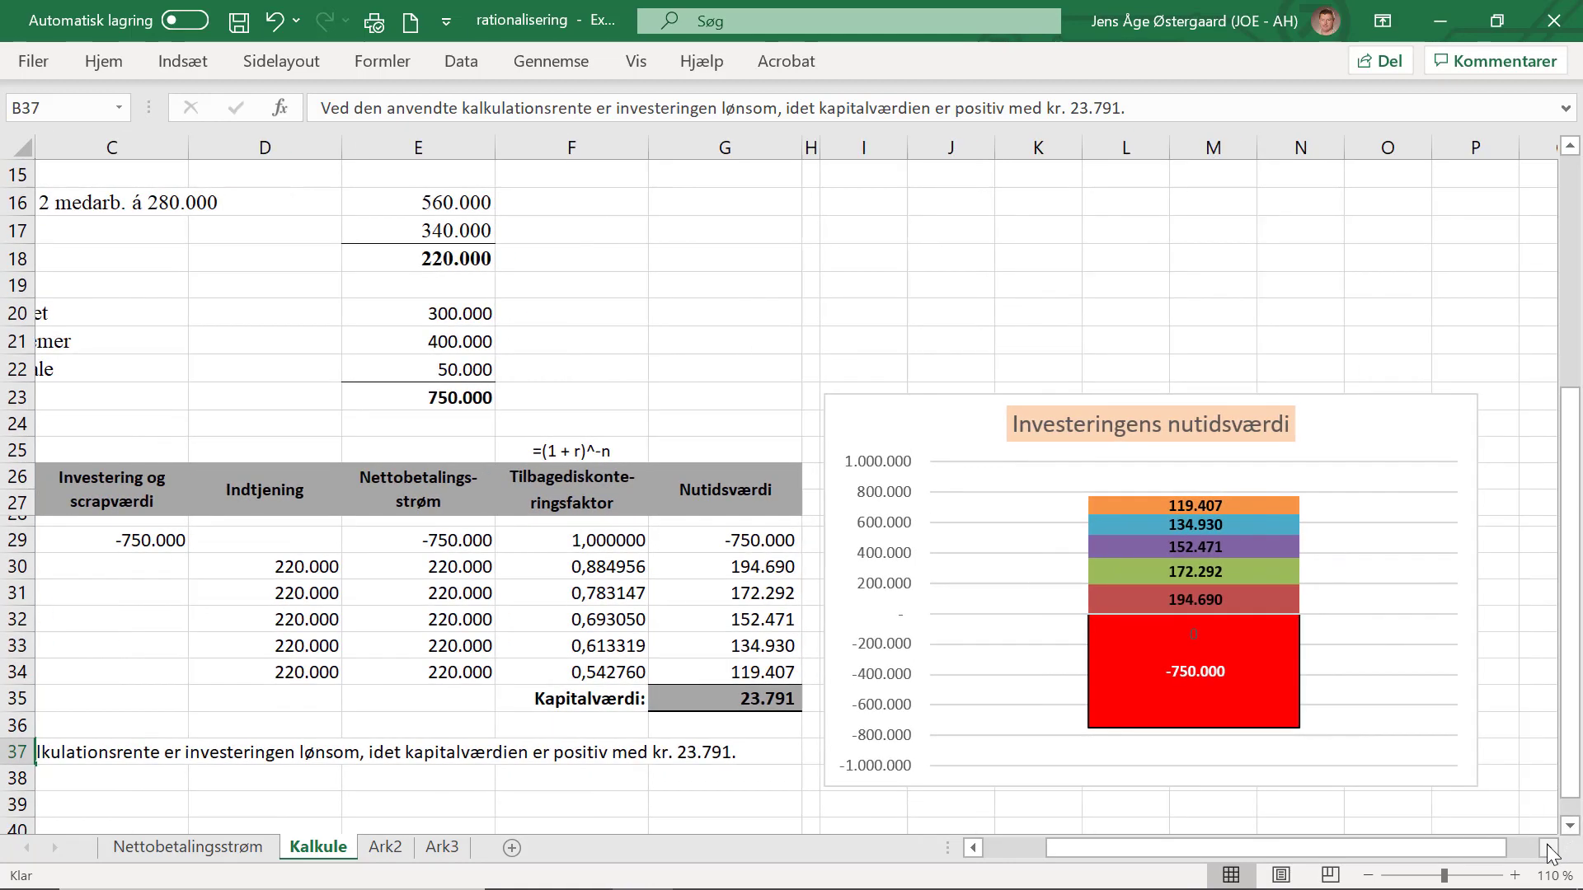